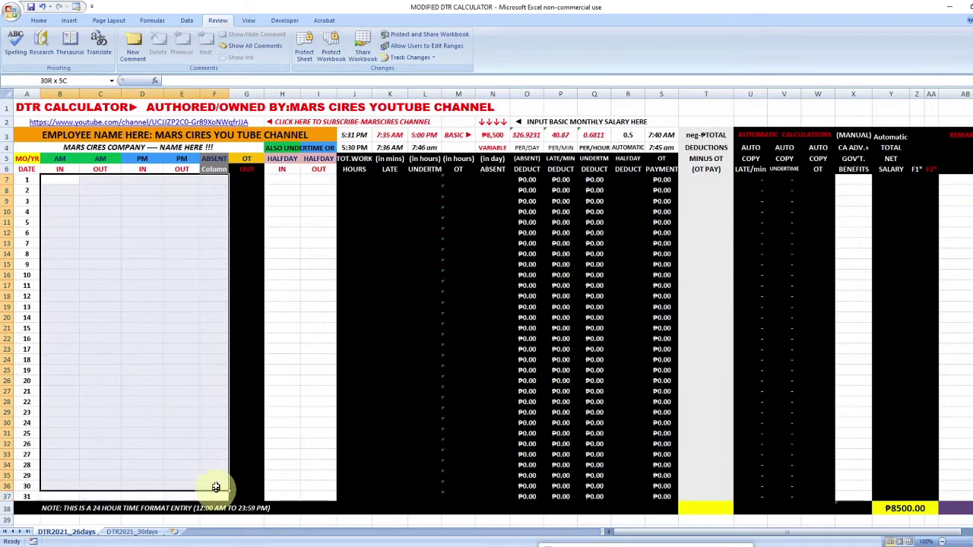
# Step: Examine the daily AM/PM time entry columns B to F and the half-day IN/OUT columns H and I
pyautogui.moveTo(272, 182); pyautogui.dragTo(311, 460)
pyautogui.moveTo(311, 497); pyautogui.dragTo(310, 496)
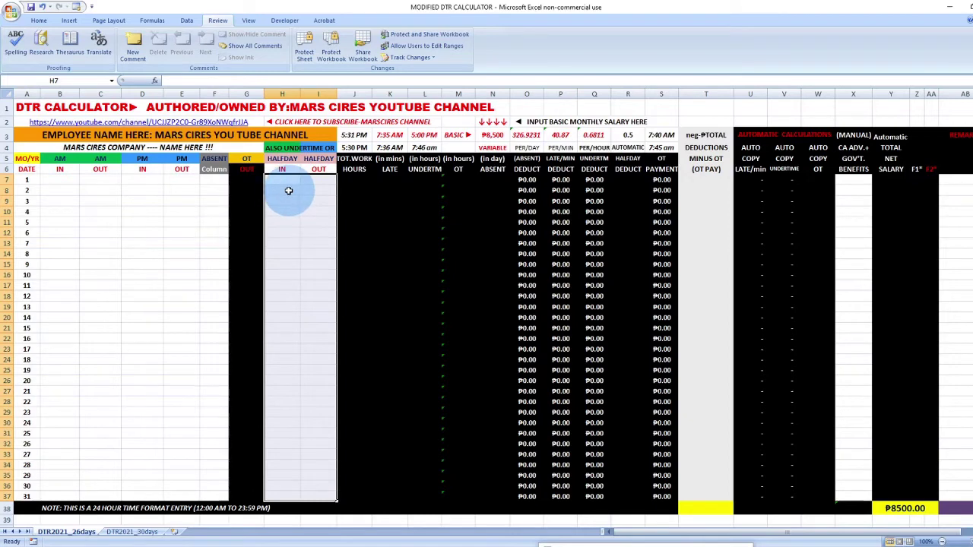
pyautogui.moveTo(61, 181); pyautogui.dragTo(218, 490)
pyautogui.click(183, 295)
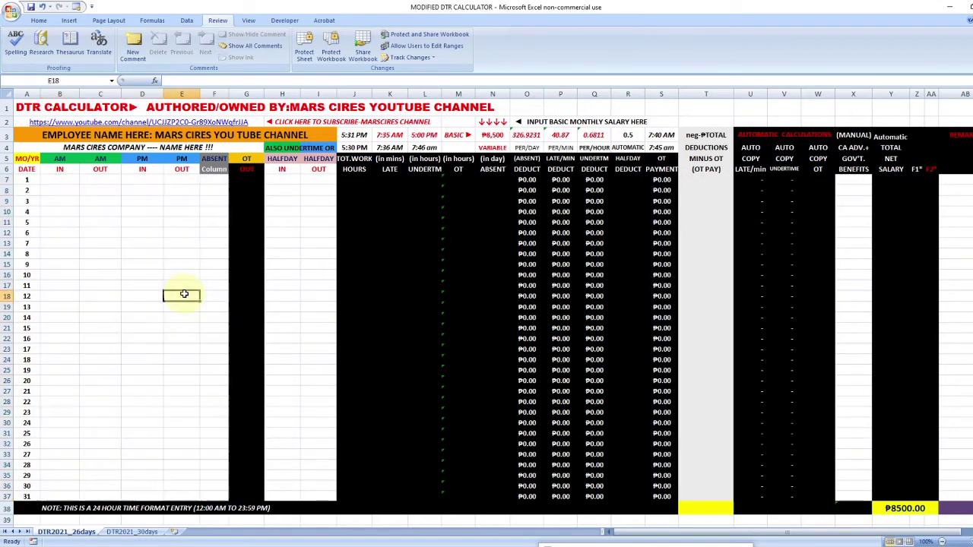
pyautogui.moveTo(298, 188); pyautogui.dragTo(310, 496)
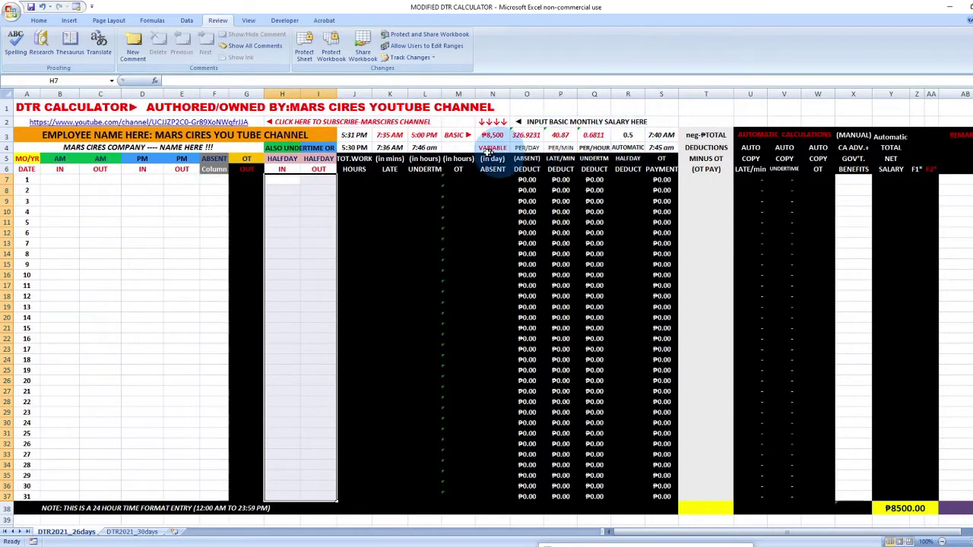
# Step: Review the reference time-in in K3 and the reference time-out in L3
pyautogui.click(386, 134)
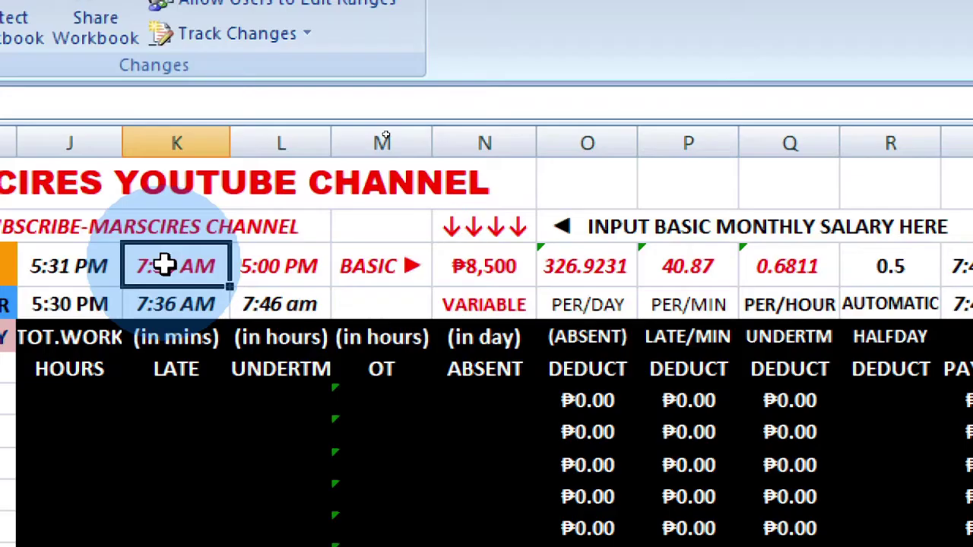
pyautogui.click(424, 133)
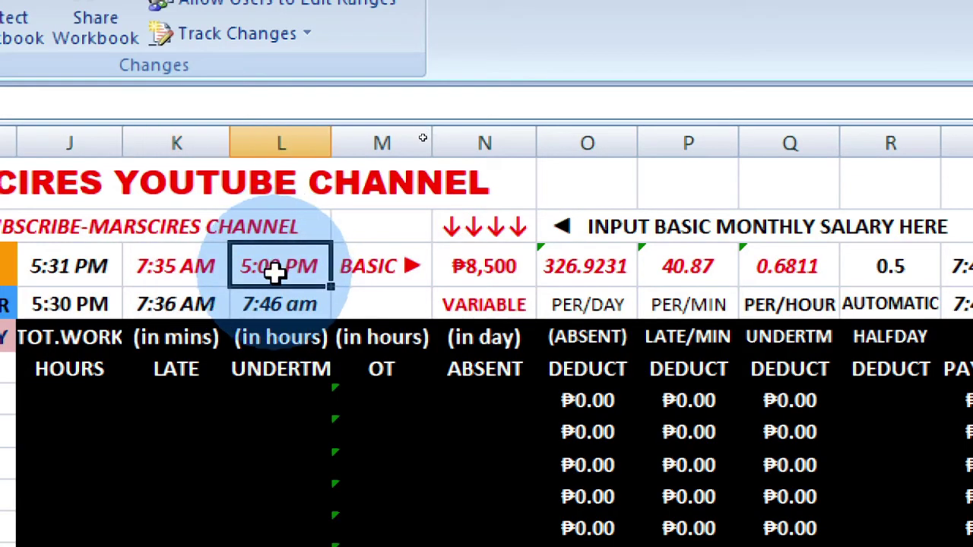
pyautogui.click(157, 266)
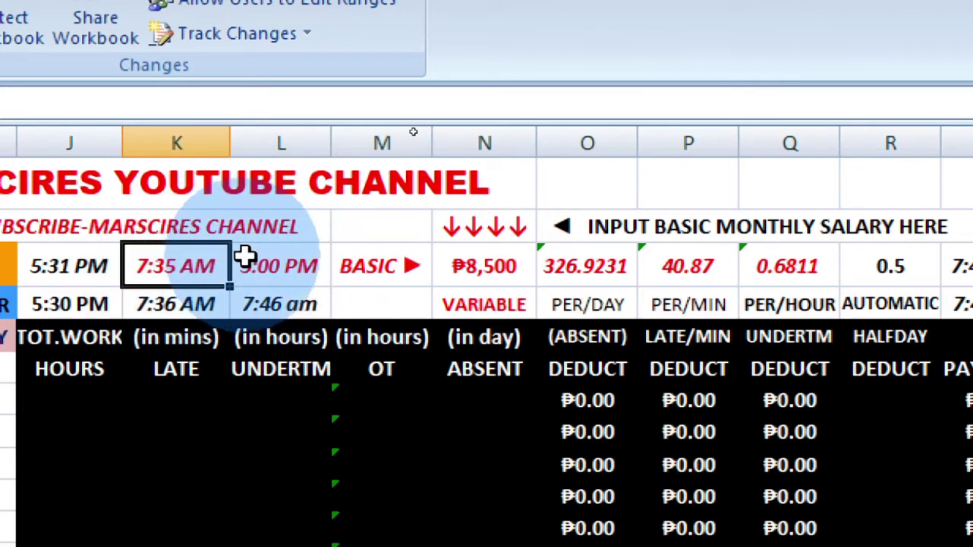
pyautogui.click(282, 258)
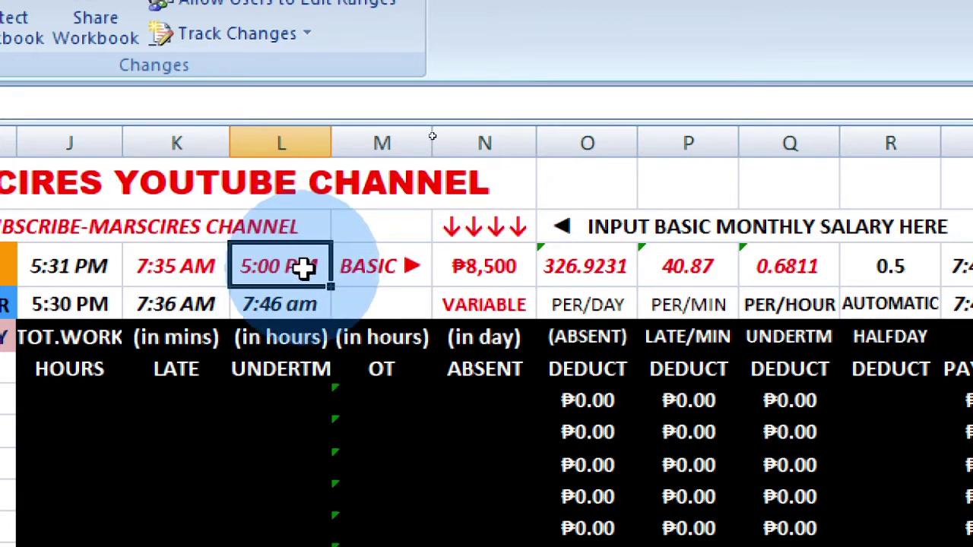
# Step: Set the basic monthly salary in N3 of the DTR2021_26days sheet to 10000
pyautogui.click(475, 258)
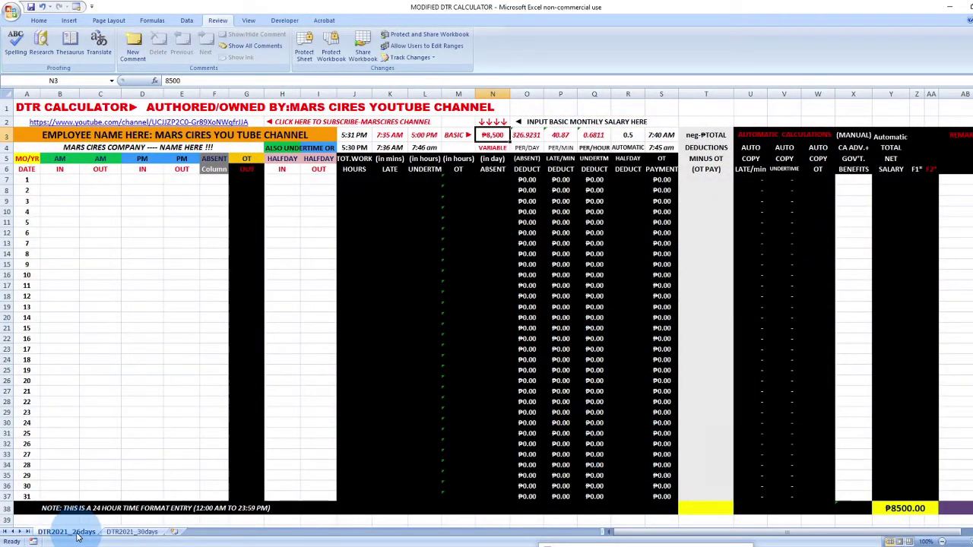
pyautogui.click(131, 532)
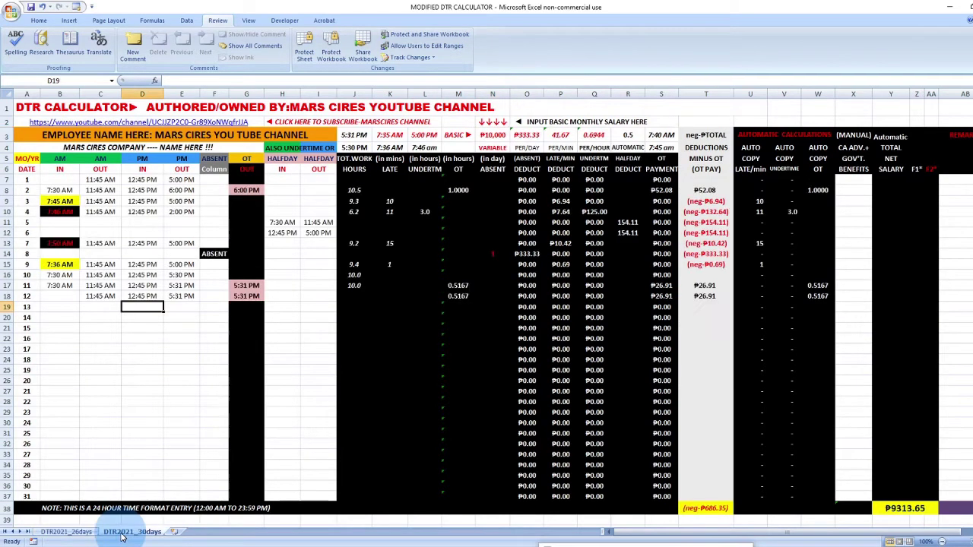
pyautogui.click(66, 534)
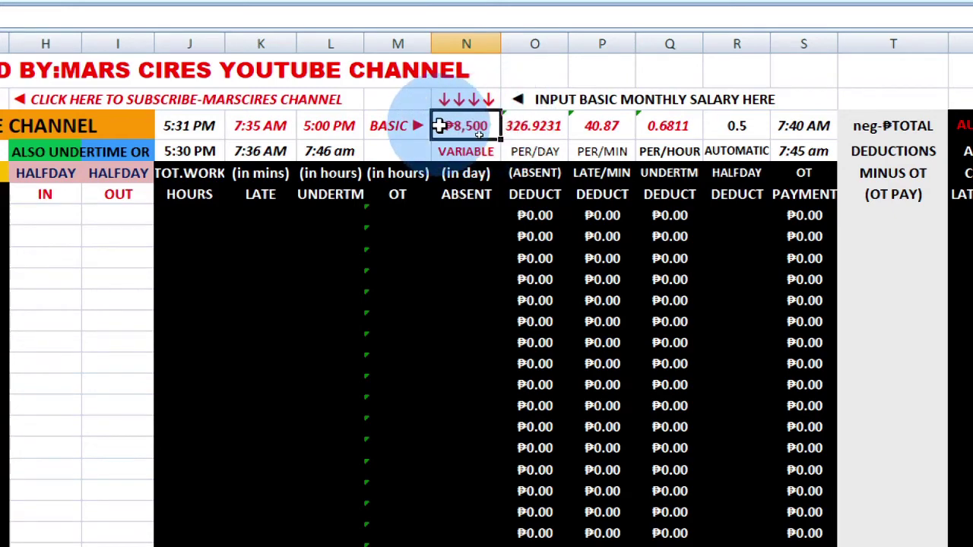
pyautogui.write('10000')
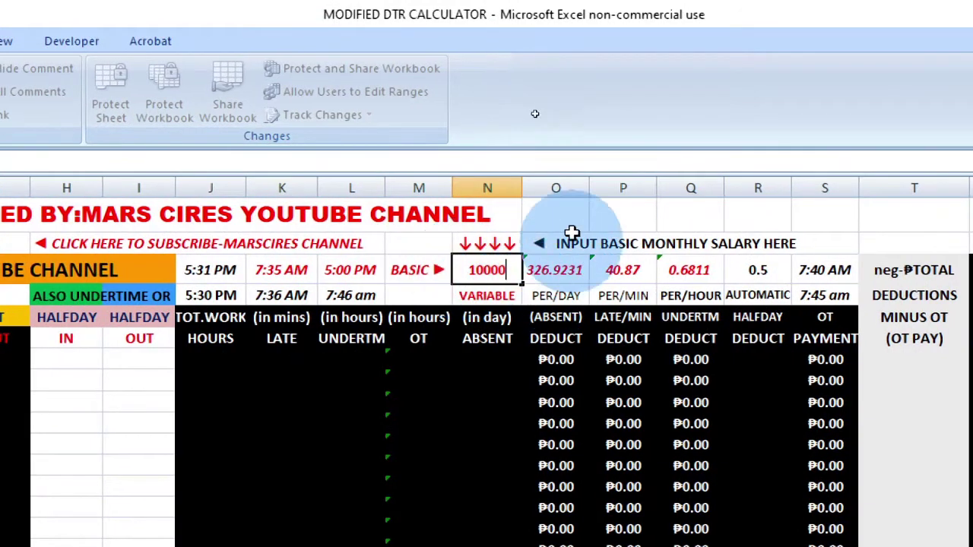
pyautogui.click(569, 188)
# Step: Check the recalculated per-day, per-minute and per-hour deduction rates in O3 to Q3
pyautogui.click(553, 270)
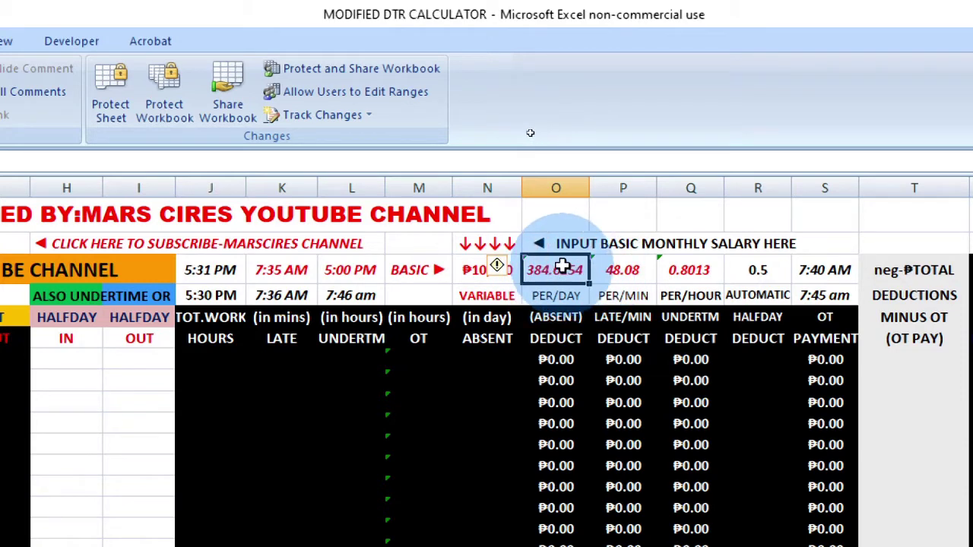
pyautogui.click(619, 269)
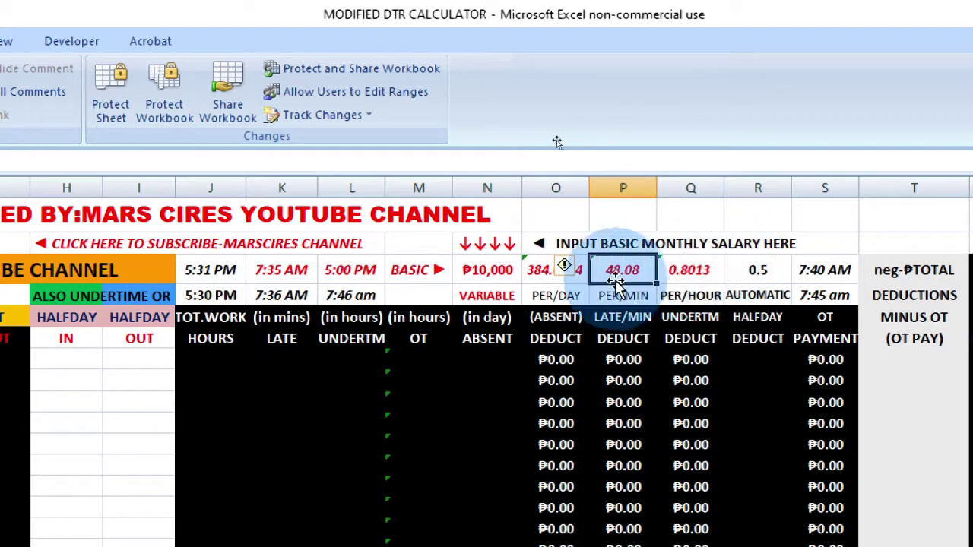
pyautogui.click(700, 271)
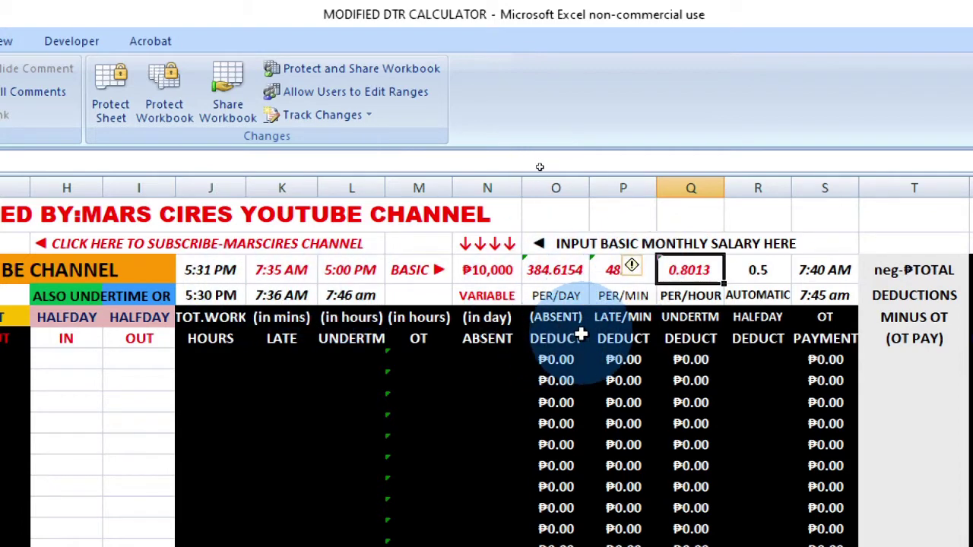
# Step: Examine the manual cash advance and government benefits column X and the Remarks column AB
pyautogui.scroll(-1, 583, 335)
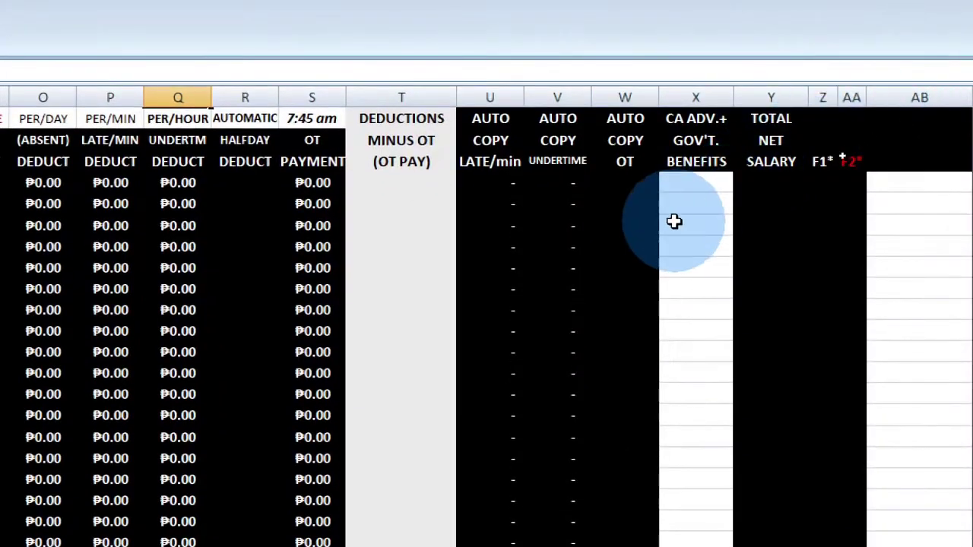
pyautogui.click(686, 185)
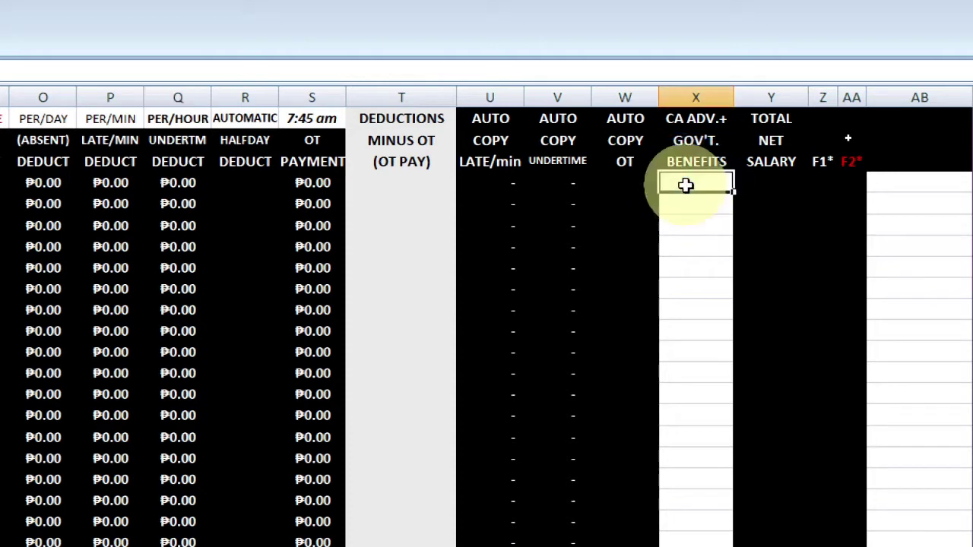
pyautogui.click(697, 225)
pyautogui.click(702, 227)
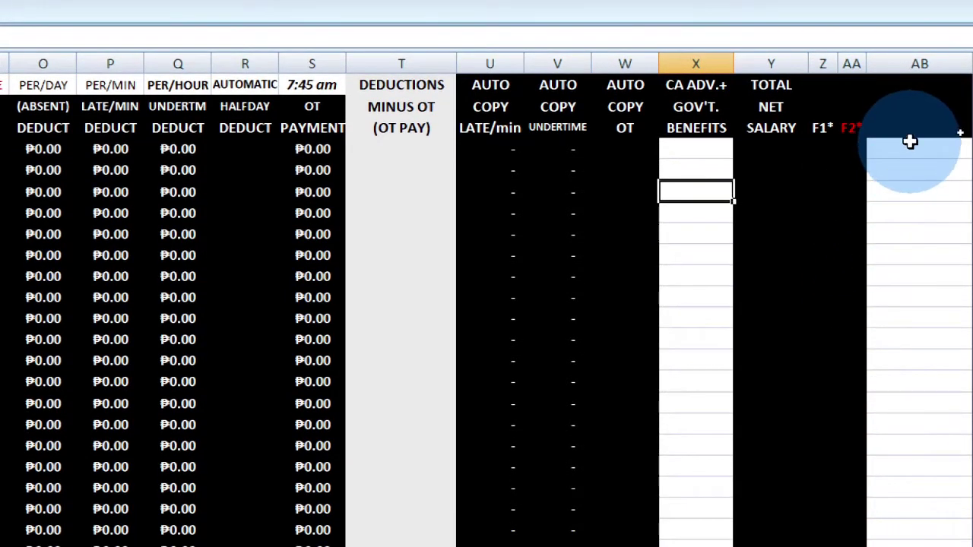
pyautogui.click(930, 127)
pyautogui.scroll(1, 697, 221)
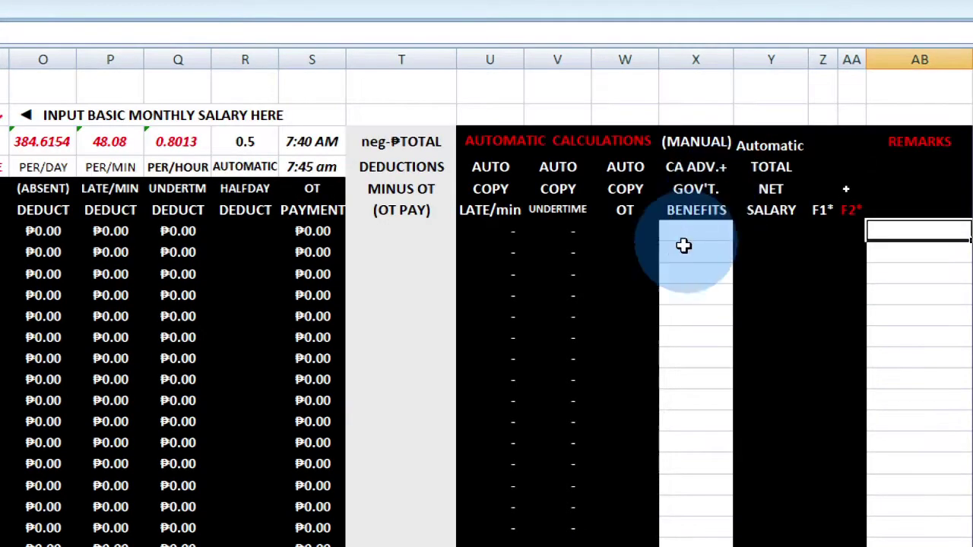
pyautogui.click(700, 228)
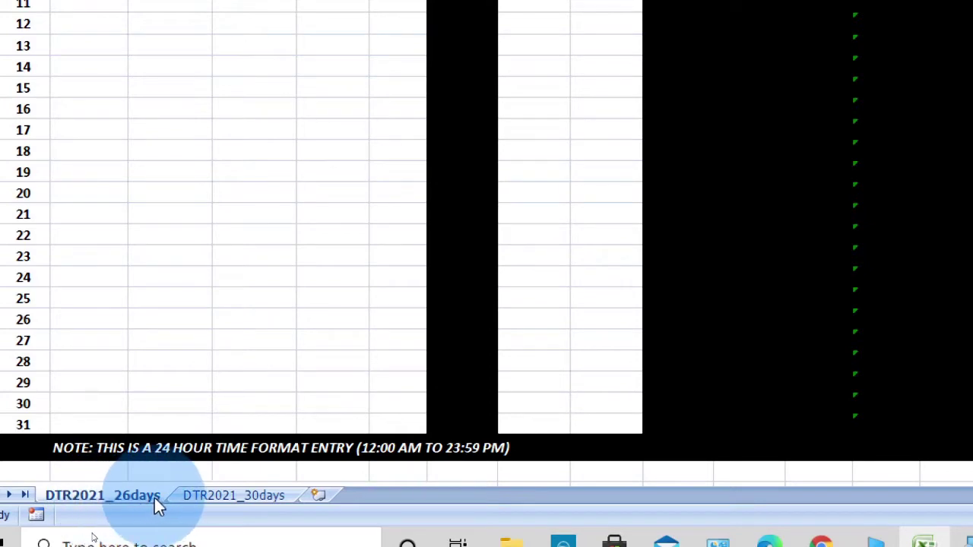
# Step: Compare the DTR2021_26days and DTR2021_30days sheets, ending on the DTR2021_26days sheet
pyautogui.click(243, 494)
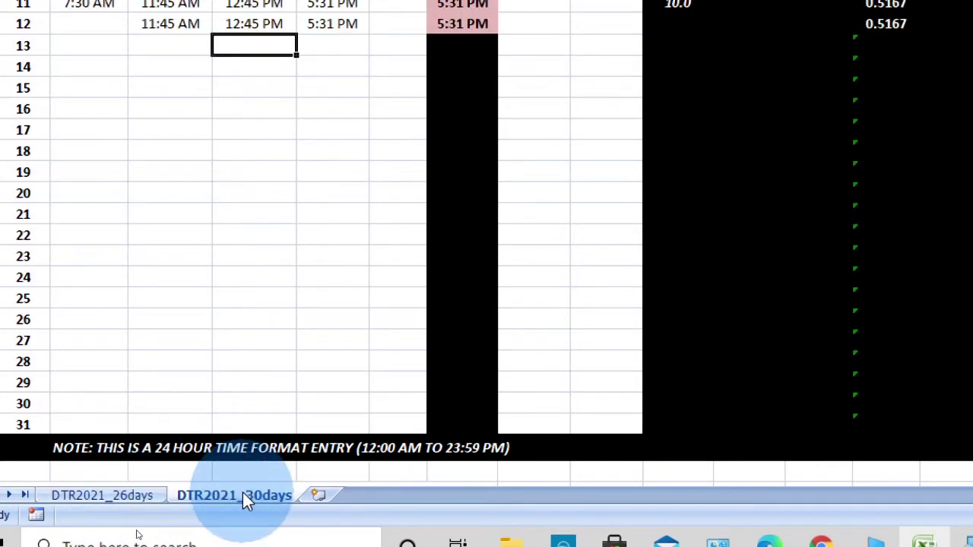
pyautogui.click(106, 495)
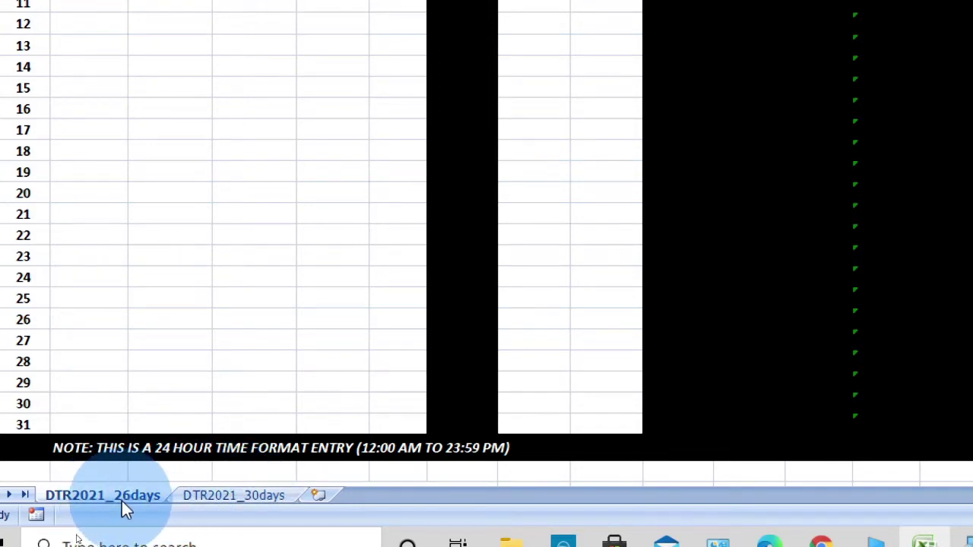
pyautogui.click(270, 498)
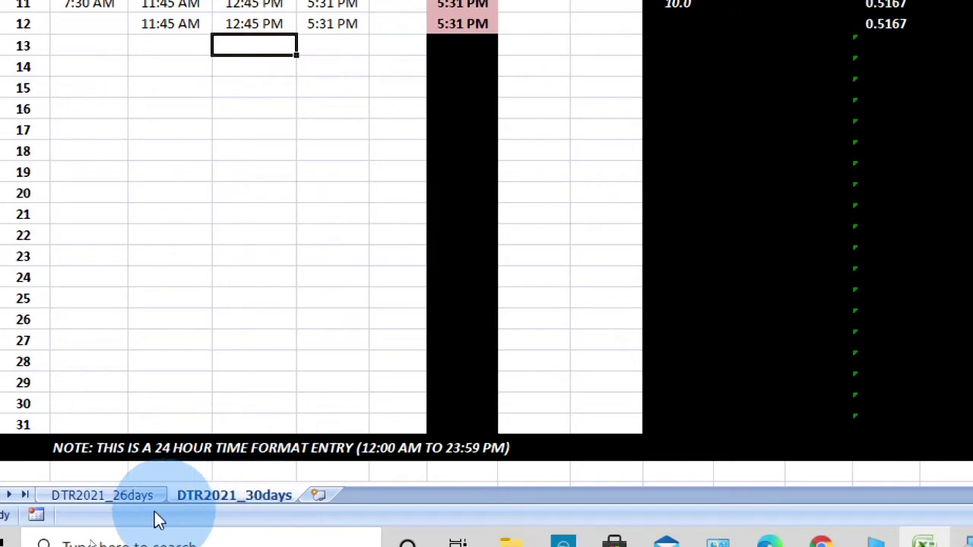
pyautogui.click(120, 500)
pyautogui.click(235, 498)
pyautogui.click(117, 499)
pyautogui.click(202, 495)
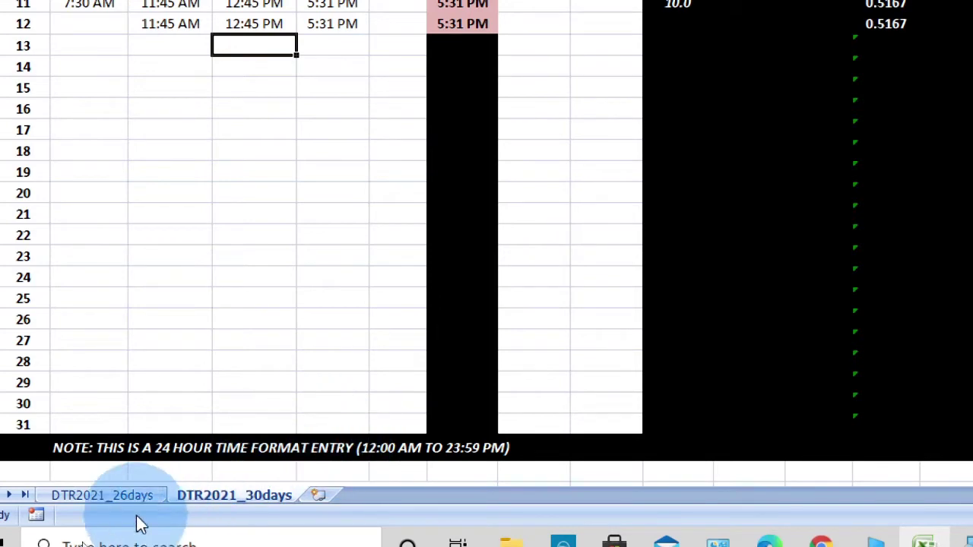
pyautogui.click(93, 500)
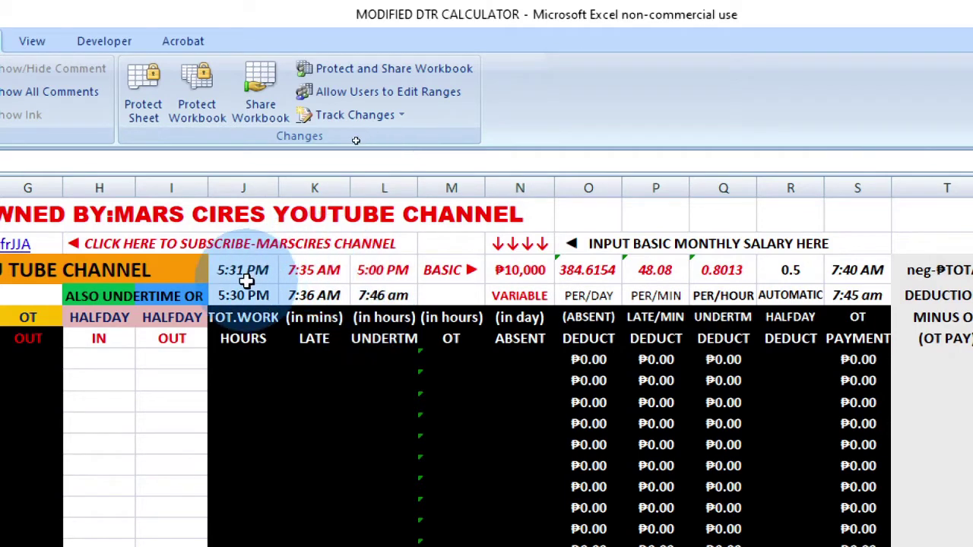
# Step: Review the reference times for overtime, lateness and undertime in J3, J4, K3 and L3
pyautogui.click(325, 271)
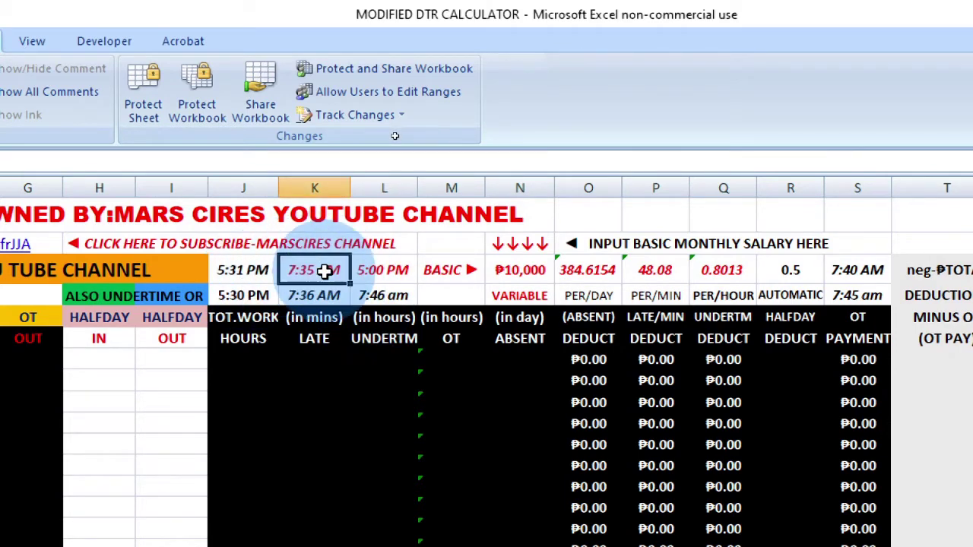
pyautogui.click(378, 271)
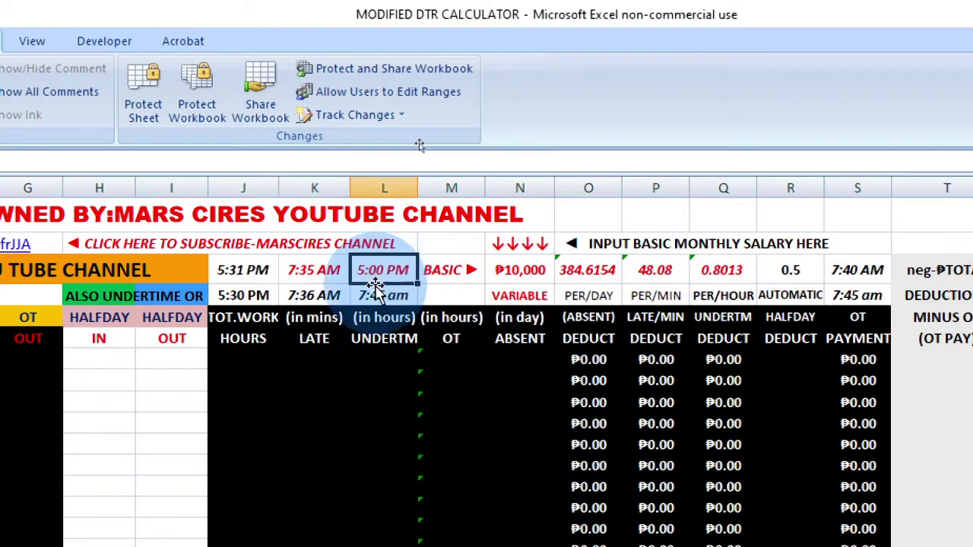
pyautogui.click(308, 267)
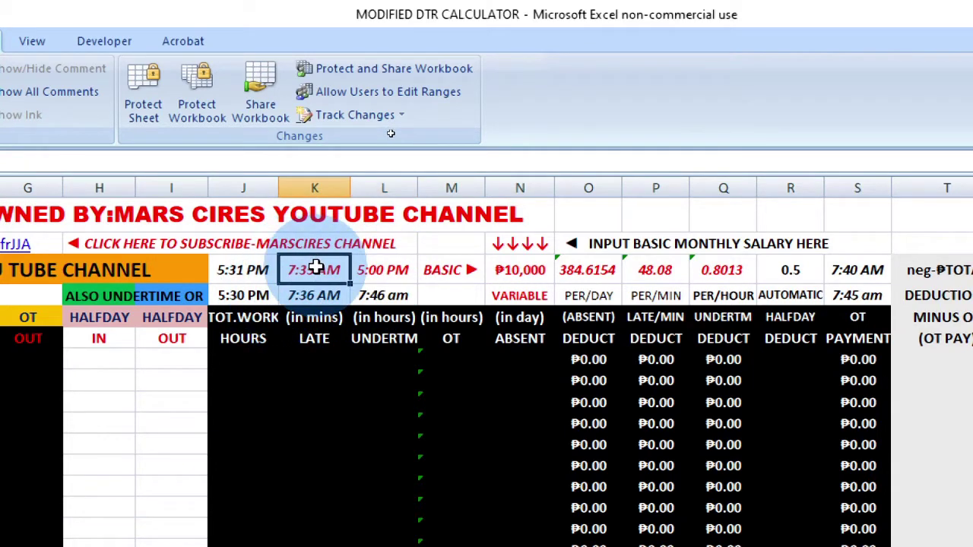
pyautogui.click(240, 270)
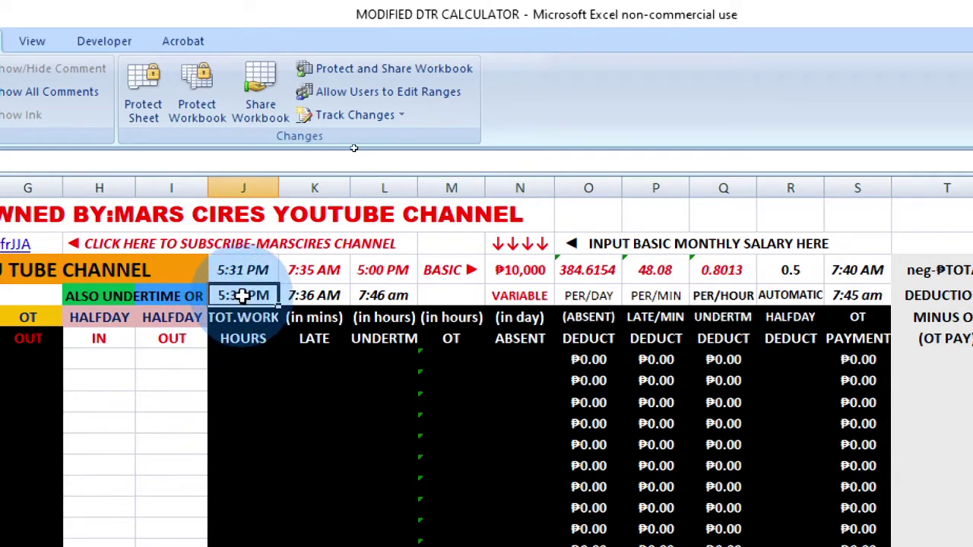
pyautogui.hotkey('ctrl', 'z')
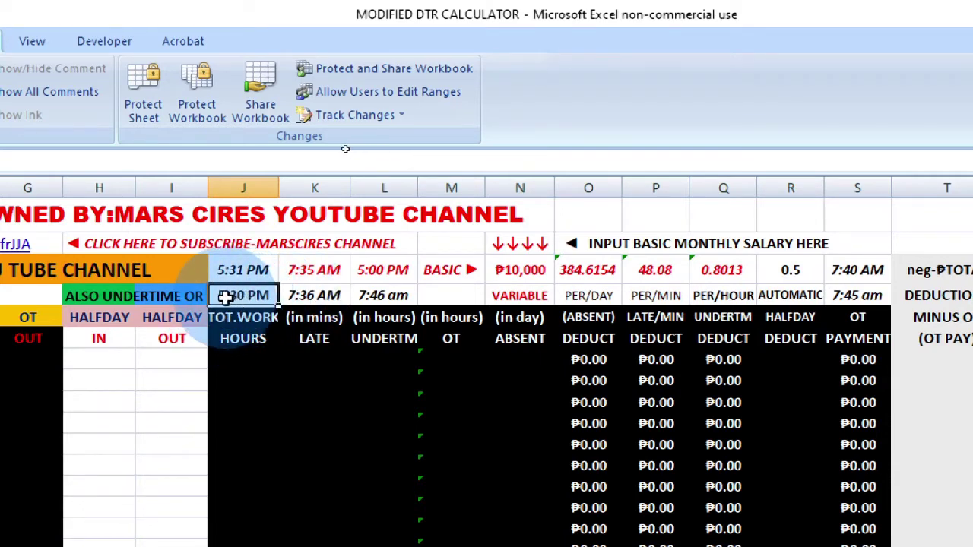
pyautogui.hotkey('ctrl', 'c')
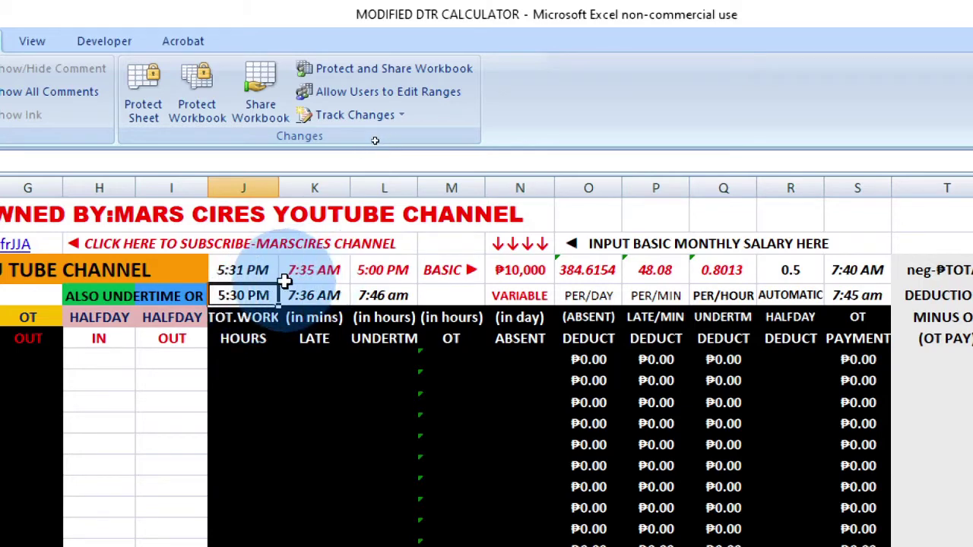
pyautogui.click(315, 271)
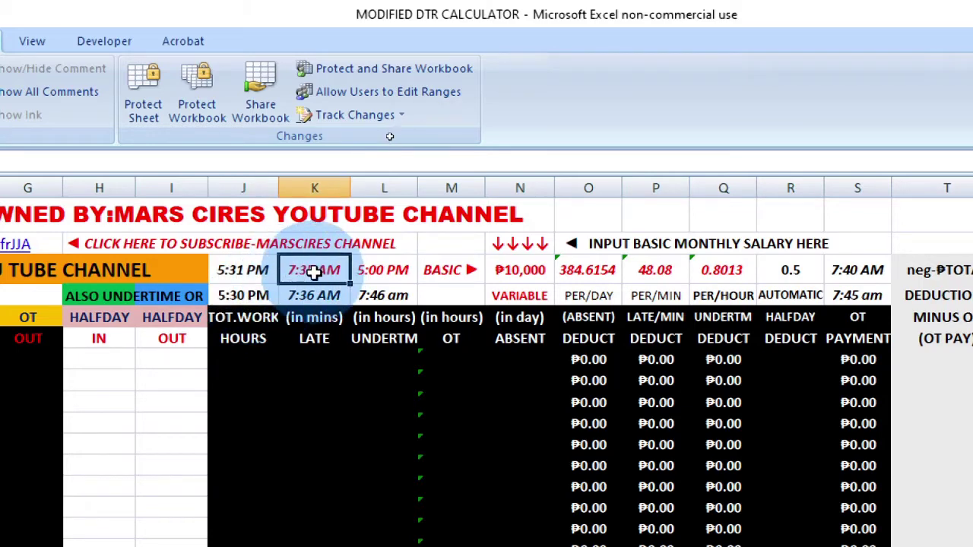
pyautogui.click(383, 270)
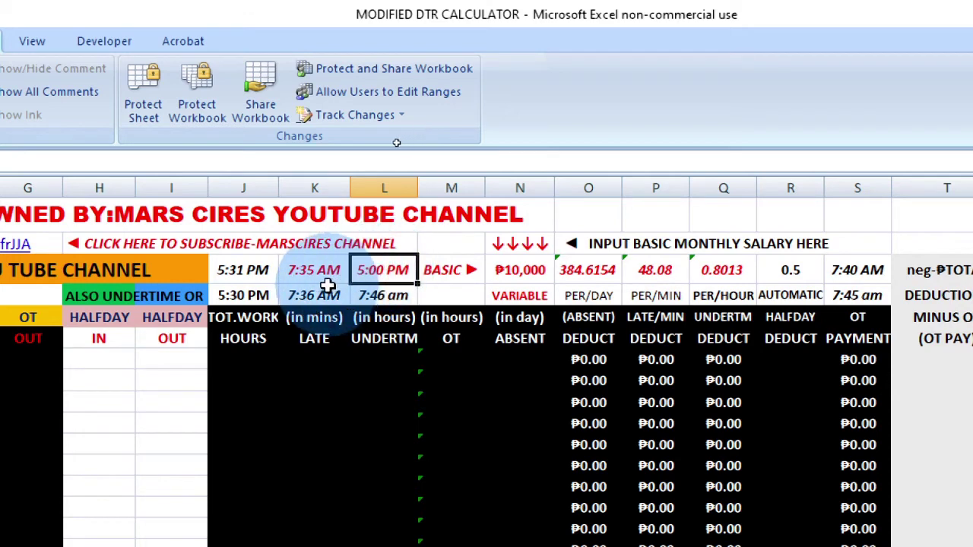
pyautogui.click(240, 295)
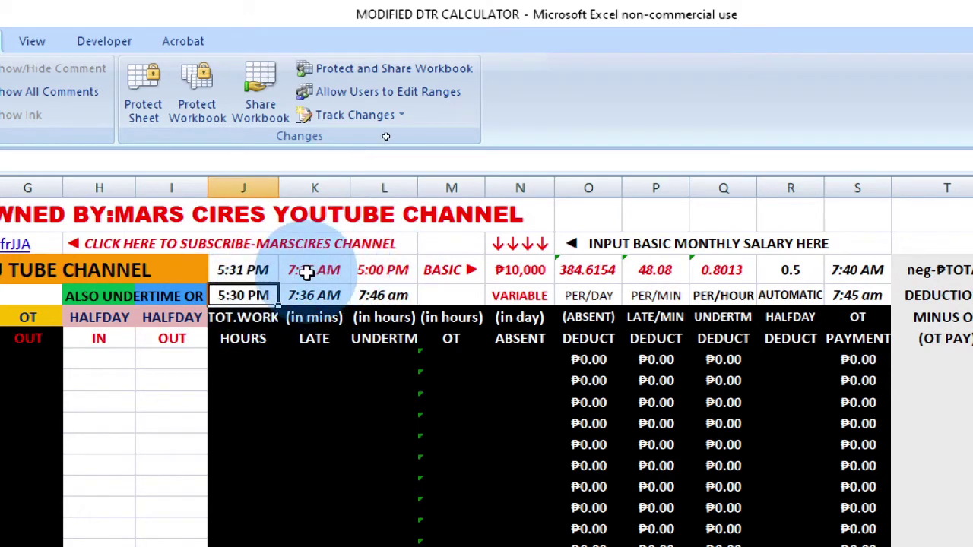
pyautogui.click(302, 270)
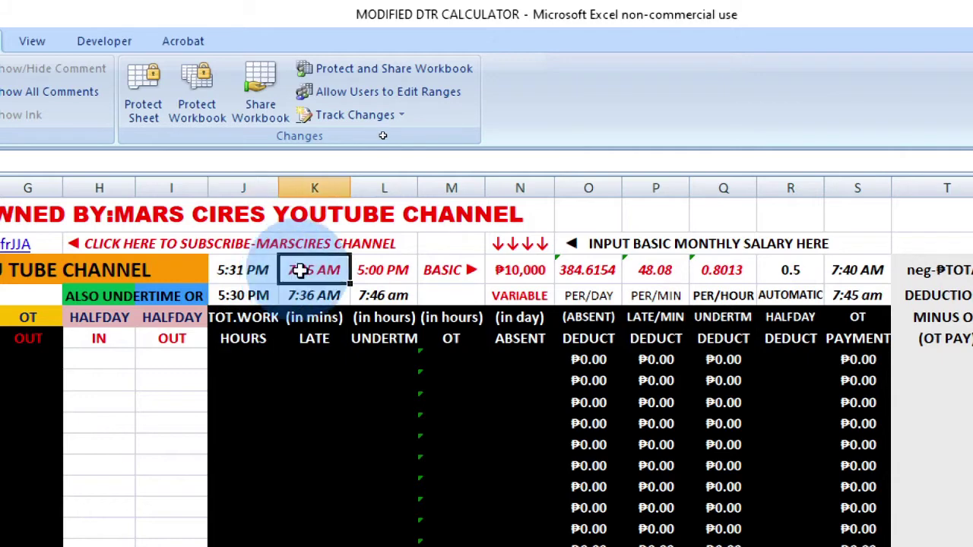
pyautogui.click(240, 295)
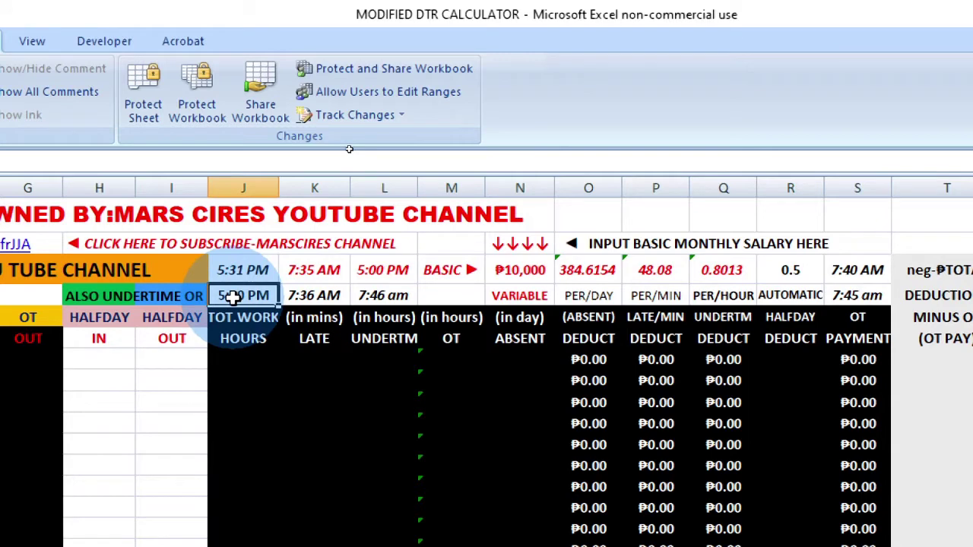
# Step: Compare the undertime reference time in L3 with the overtime reference times in J3 and J4
pyautogui.click(383, 270)
pyautogui.click(245, 295)
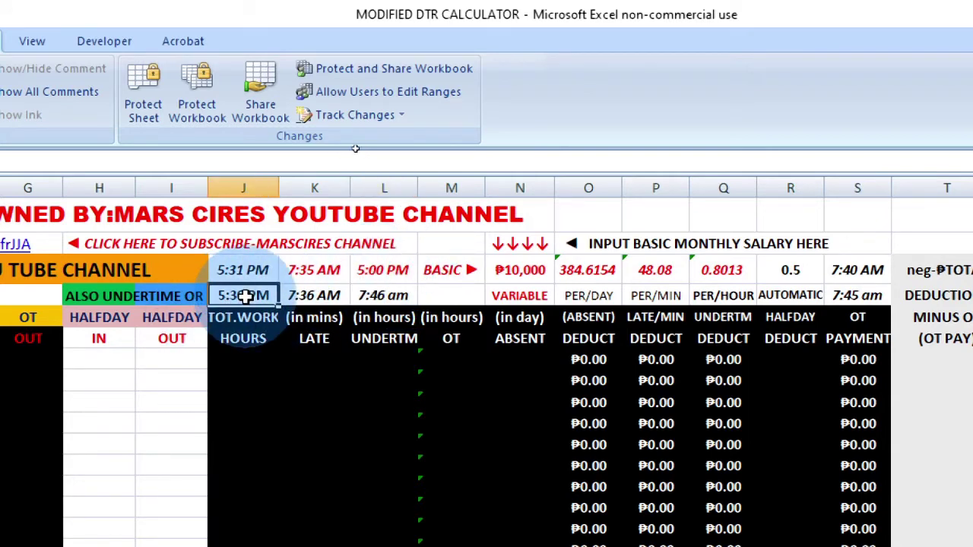
pyautogui.click(384, 270)
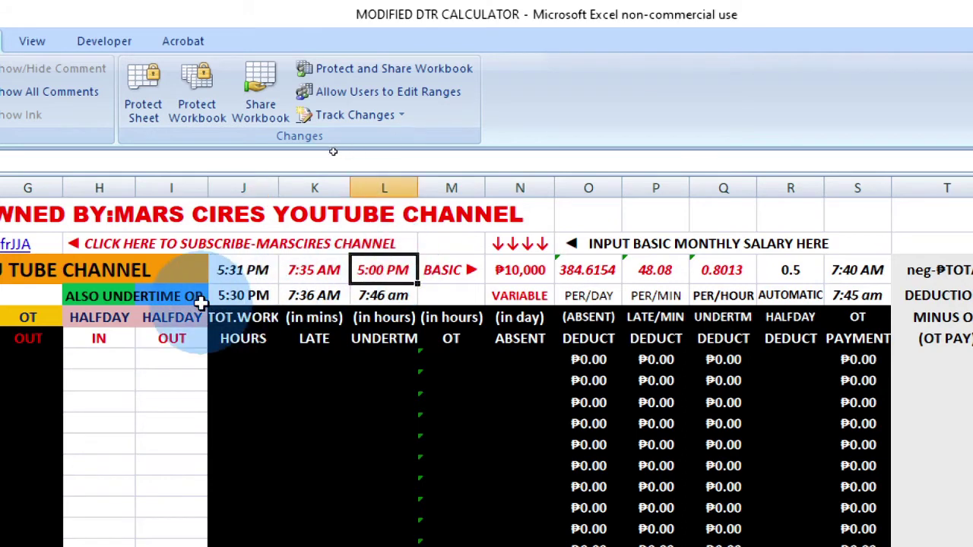
pyautogui.click(246, 295)
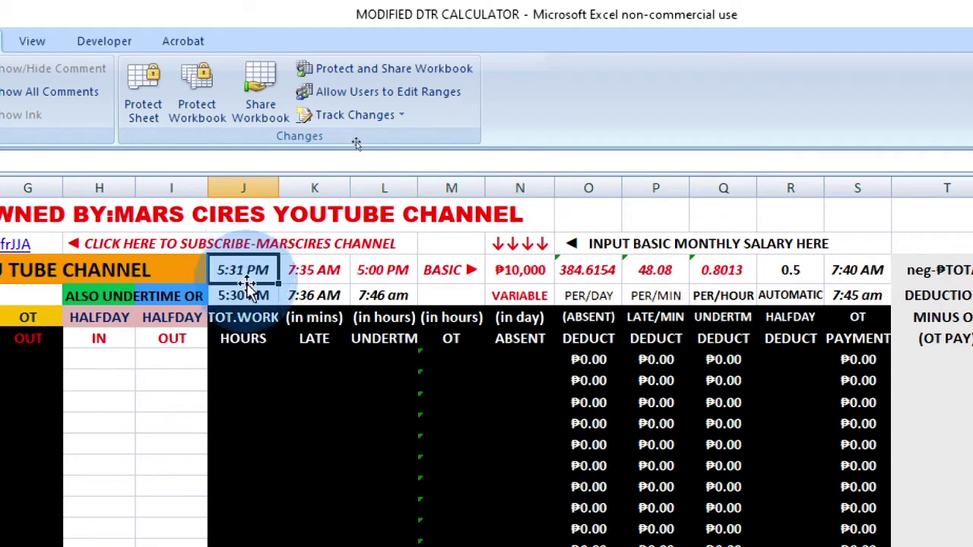
pyautogui.click(249, 268)
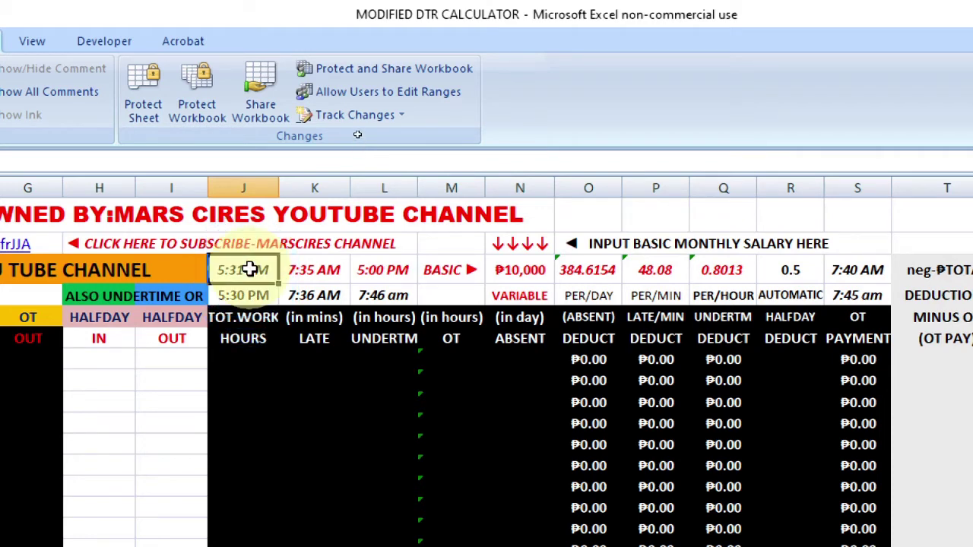
# Step: Compare the second-row reference times for lateness in K4 and undertime in L4
pyautogui.click(314, 296)
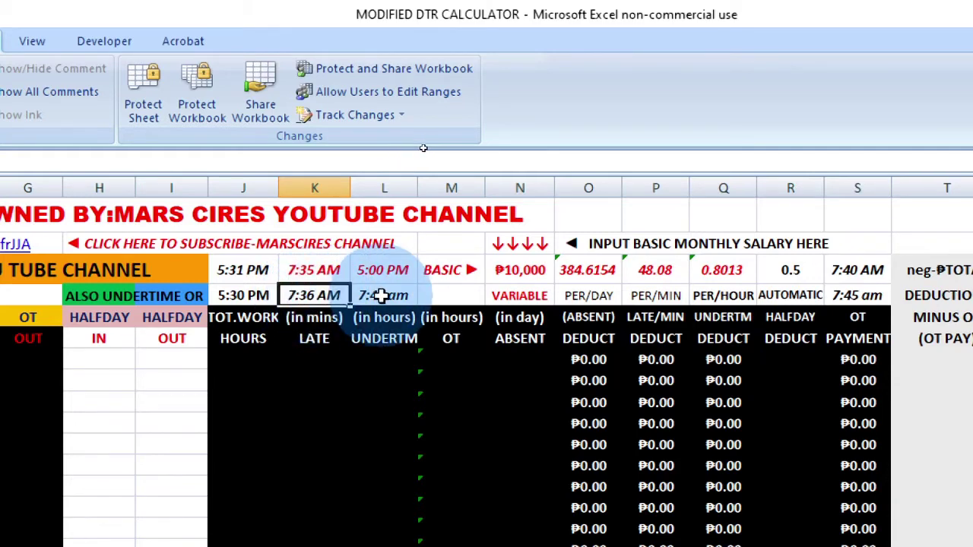
pyautogui.click(396, 296)
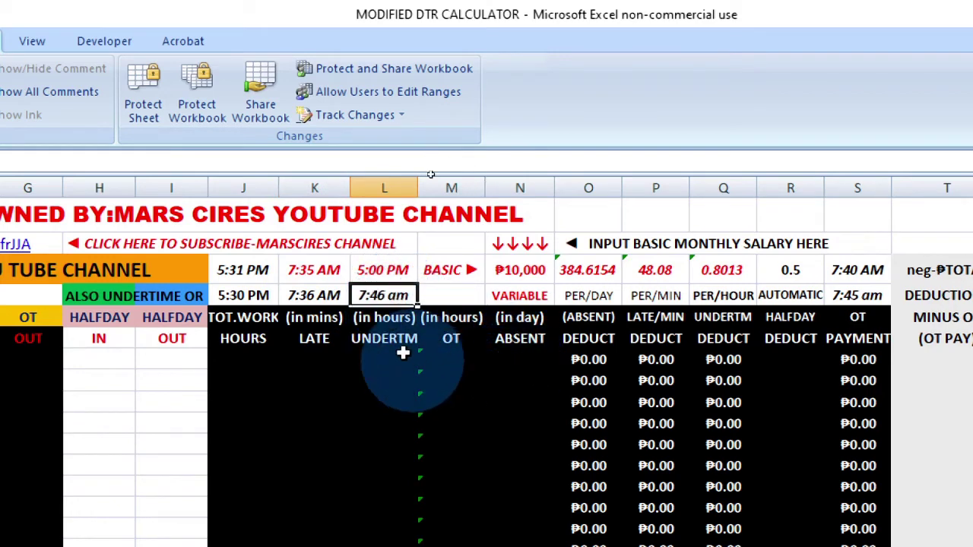
pyautogui.click(331, 294)
pyautogui.click(379, 296)
pyautogui.click(306, 295)
pyautogui.click(389, 297)
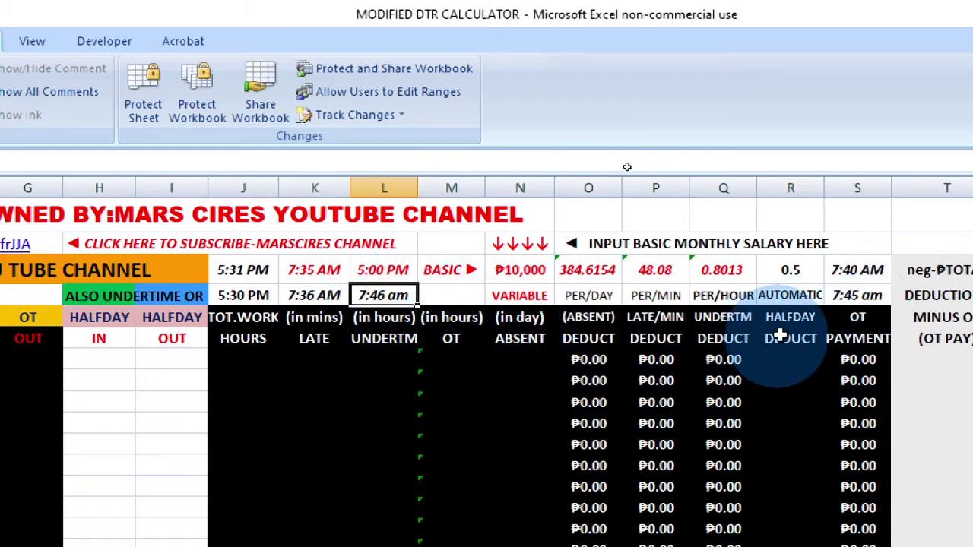
# Step: Review the reference times above the OT payment column in S3 and S4 against the lateness time in K3
pyautogui.click(855, 295)
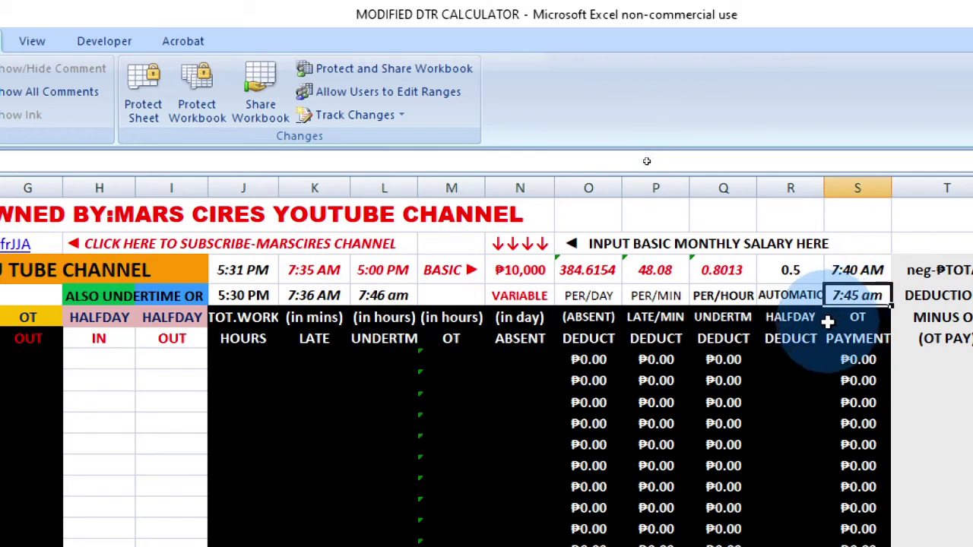
pyautogui.click(866, 270)
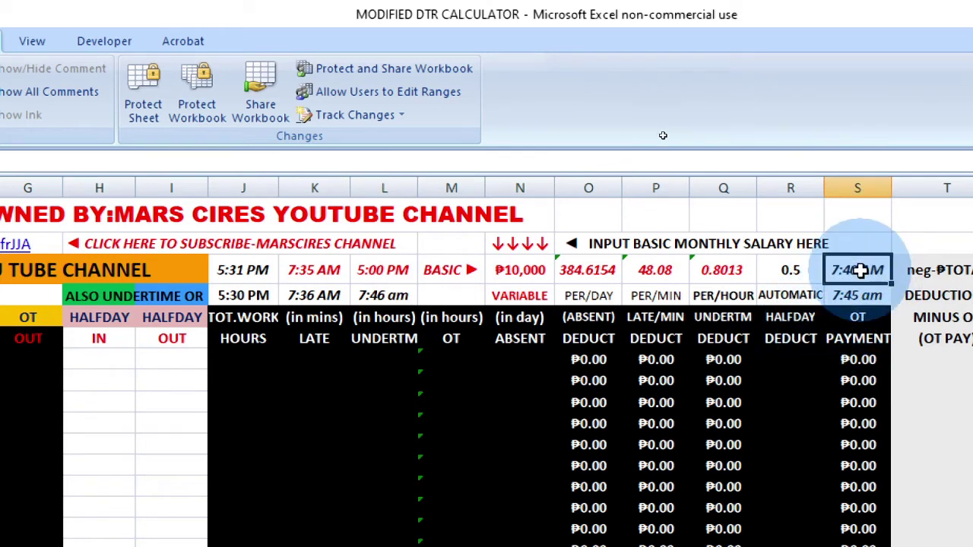
pyautogui.click(313, 270)
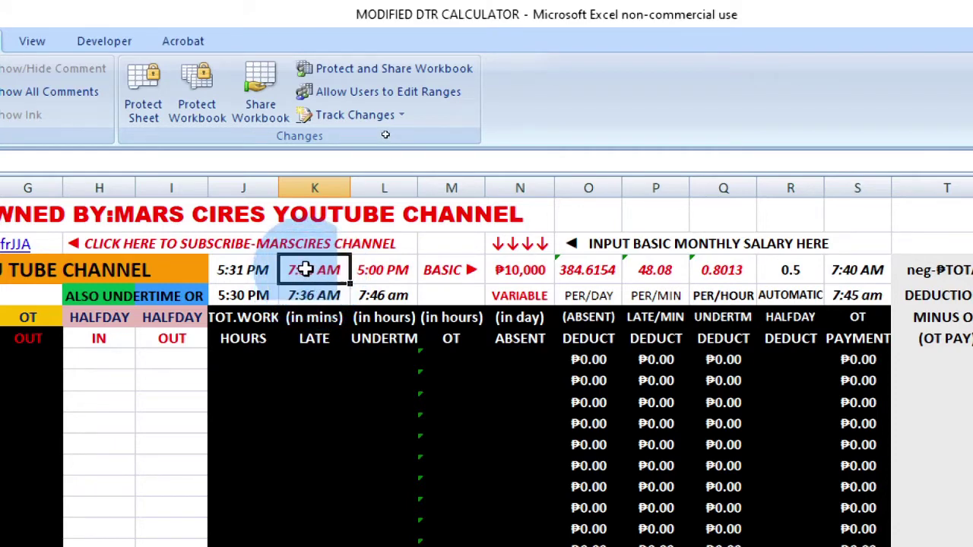
pyautogui.click(848, 272)
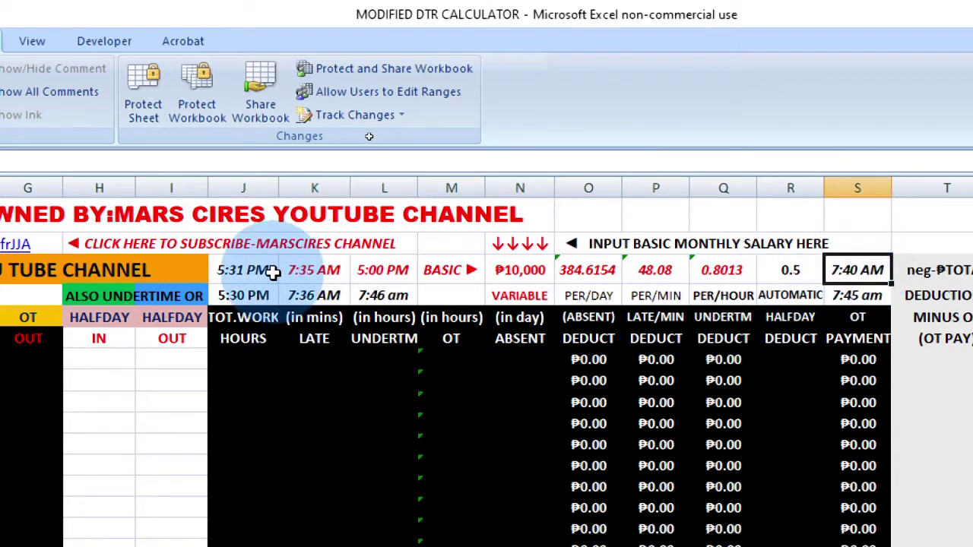
# Step: Examine the lateness and undertime reference times in K3 and L3 as a pair
pyautogui.click(314, 268)
pyautogui.moveTo(306, 270); pyautogui.dragTo(354, 269)
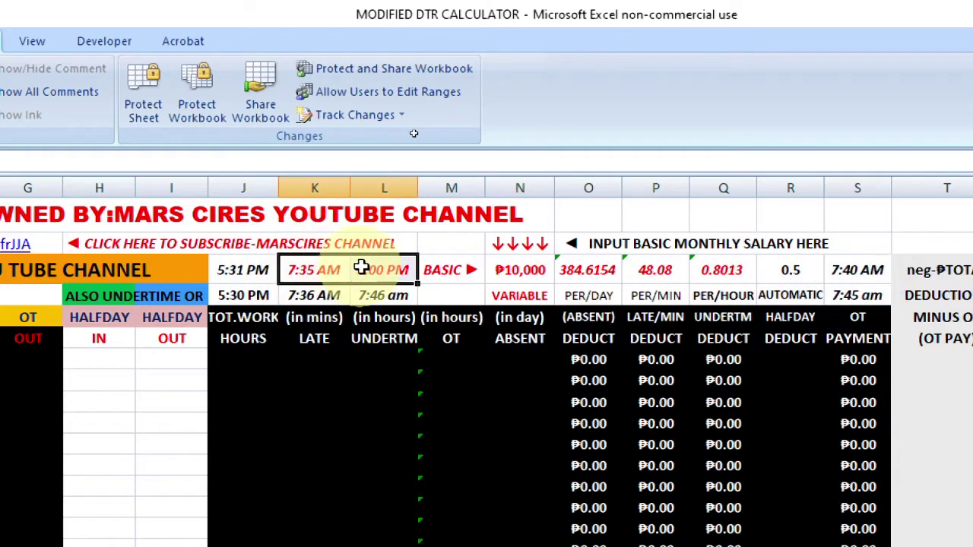
pyautogui.click(304, 270)
pyautogui.click(368, 269)
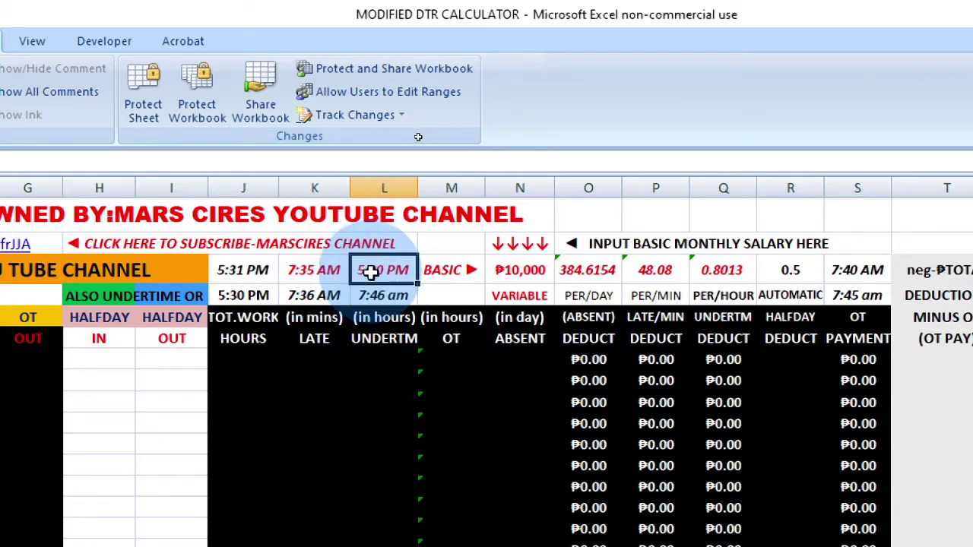
pyautogui.click(304, 269)
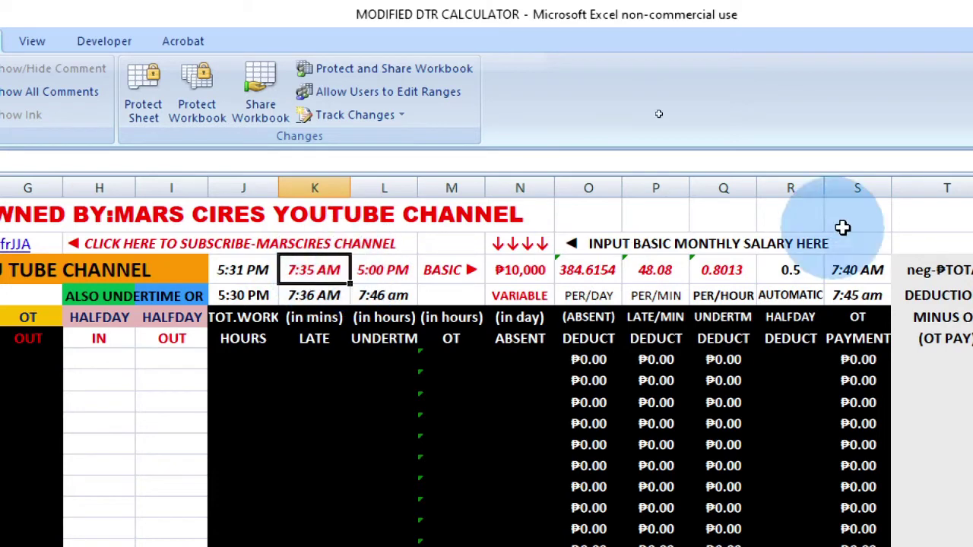
# Step: Check the K3 lateness reference time against the times in S3 and S4 again
pyautogui.click(854, 272)
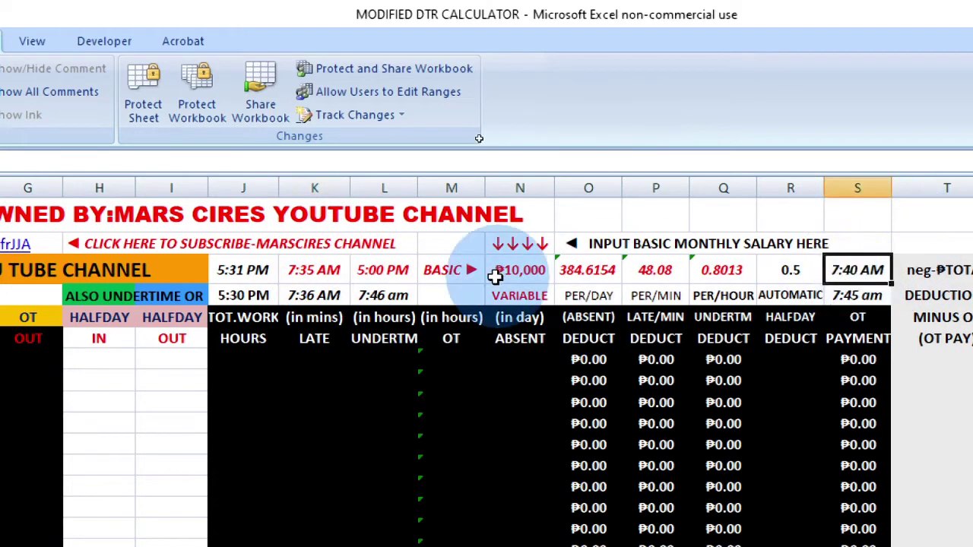
pyautogui.click(858, 295)
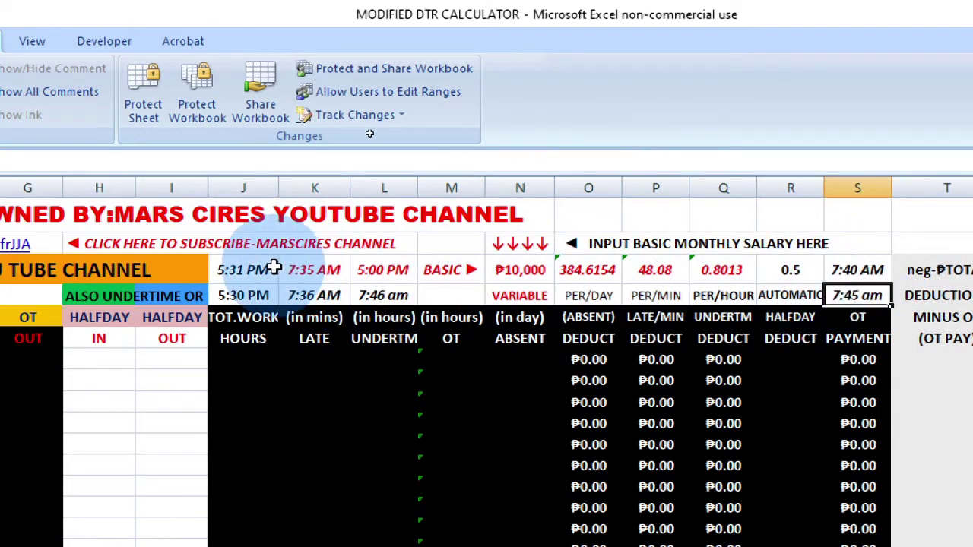
pyautogui.click(310, 270)
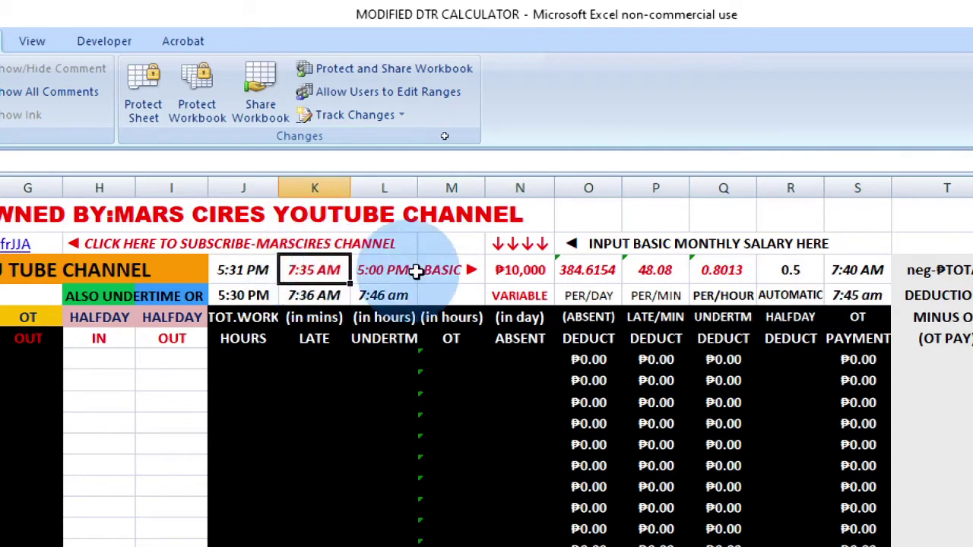
pyautogui.click(857, 272)
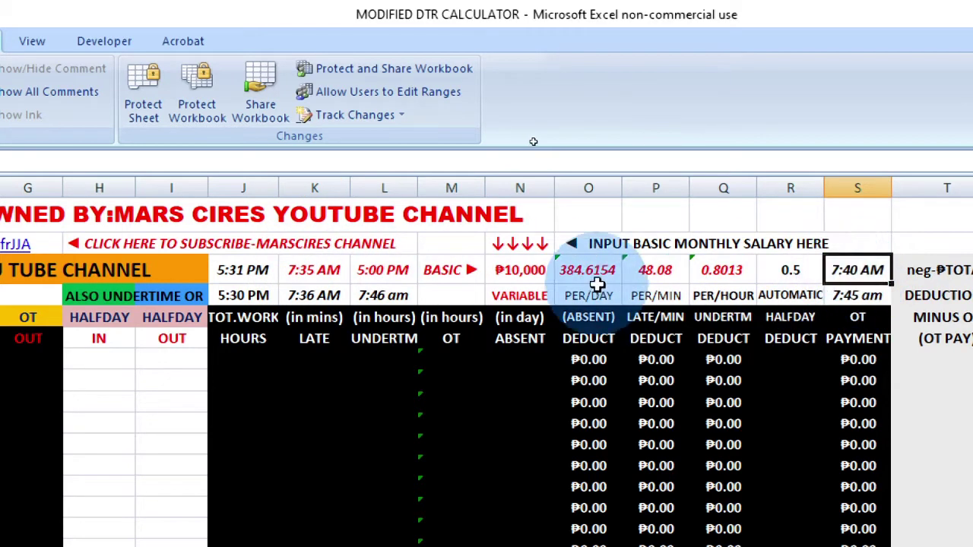
pyautogui.click(308, 270)
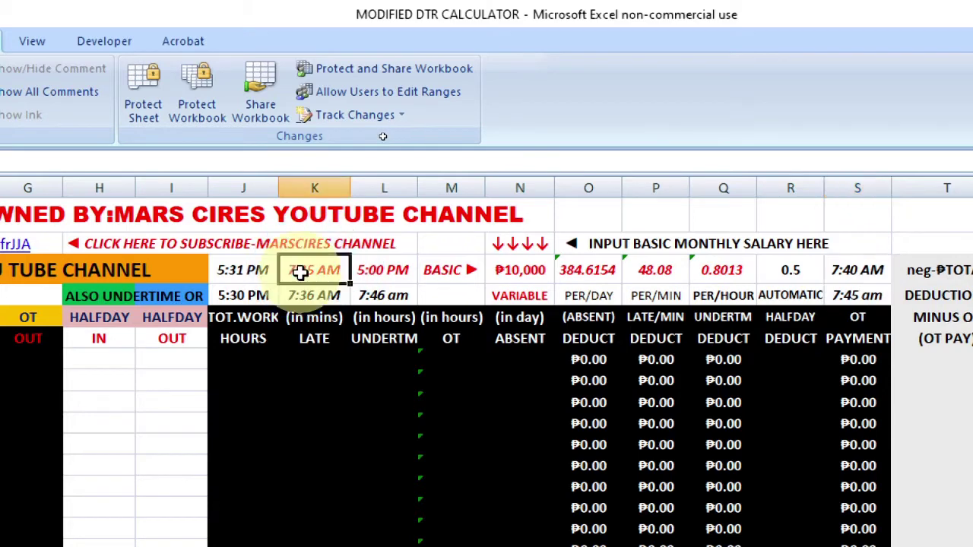
# Step: Compare the two reference times in S3 and S4 with each other
pyautogui.click(849, 269)
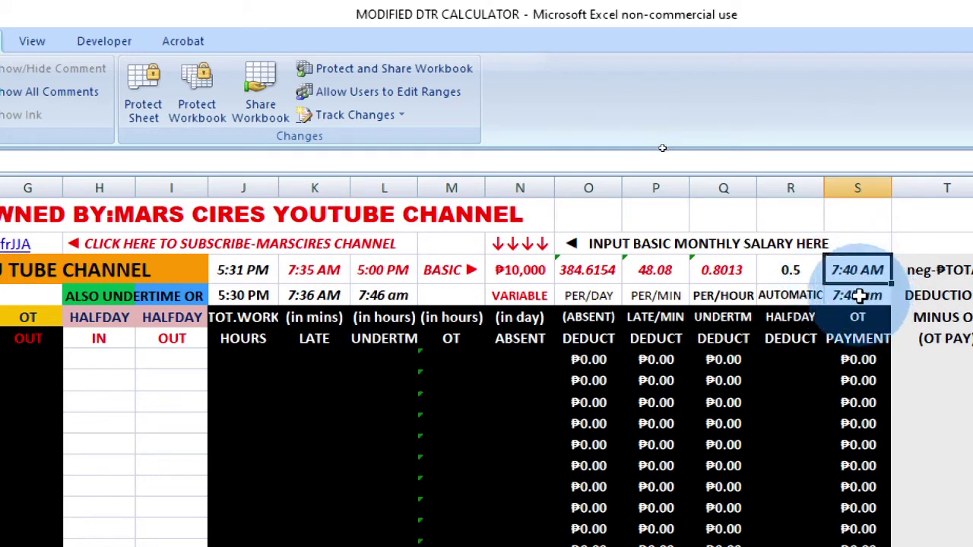
pyautogui.click(857, 295)
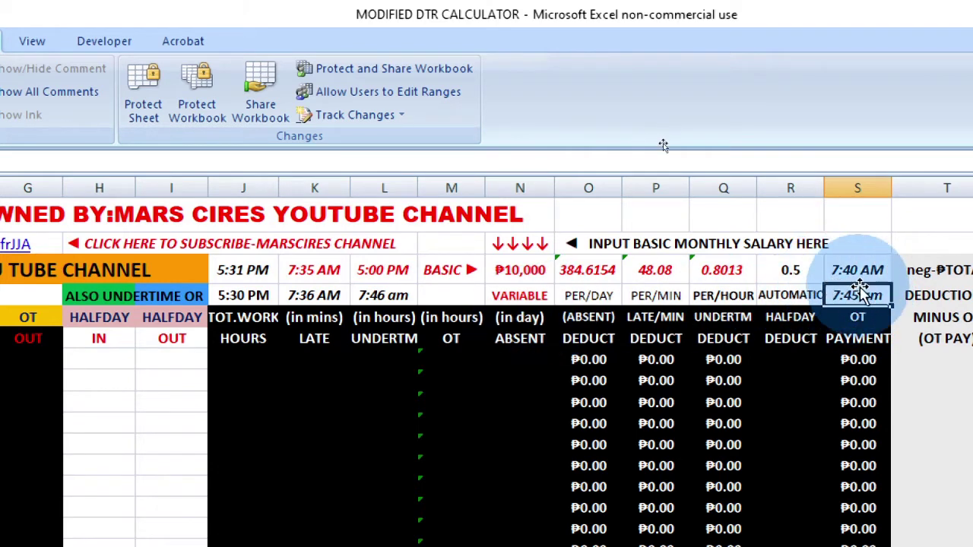
pyautogui.click(858, 268)
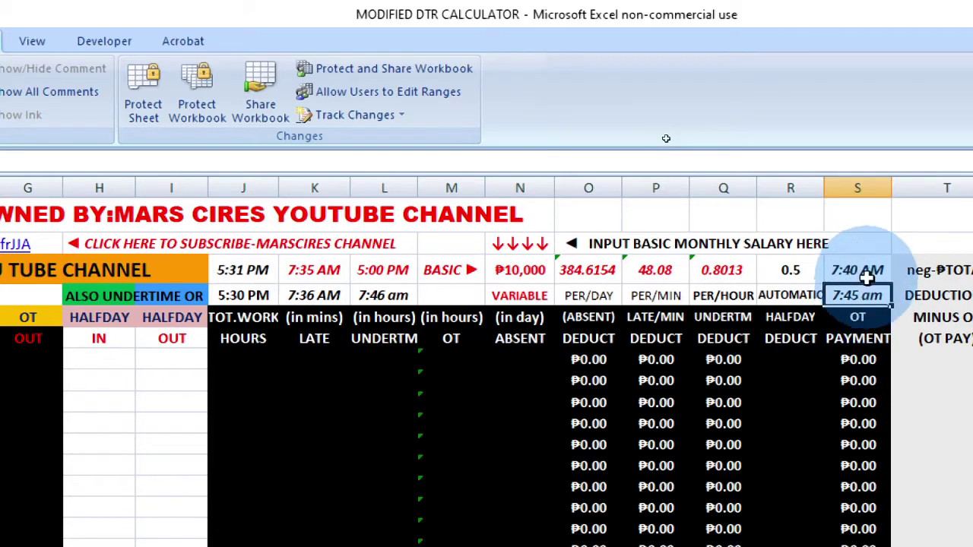
pyautogui.click(864, 295)
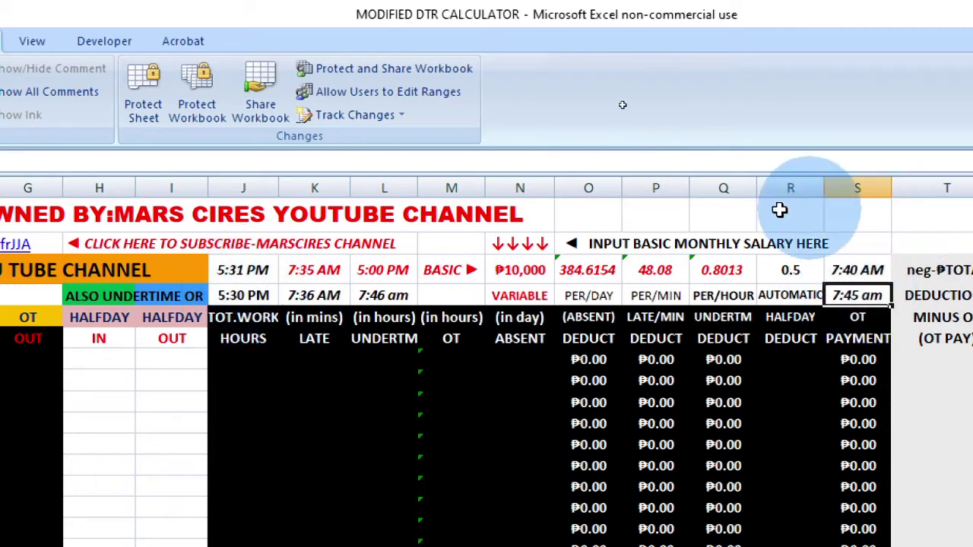
# Step: Recheck the overtime reference times in J3 and J4 and view the calculated columns below them
pyautogui.click(250, 270)
pyautogui.click(253, 293)
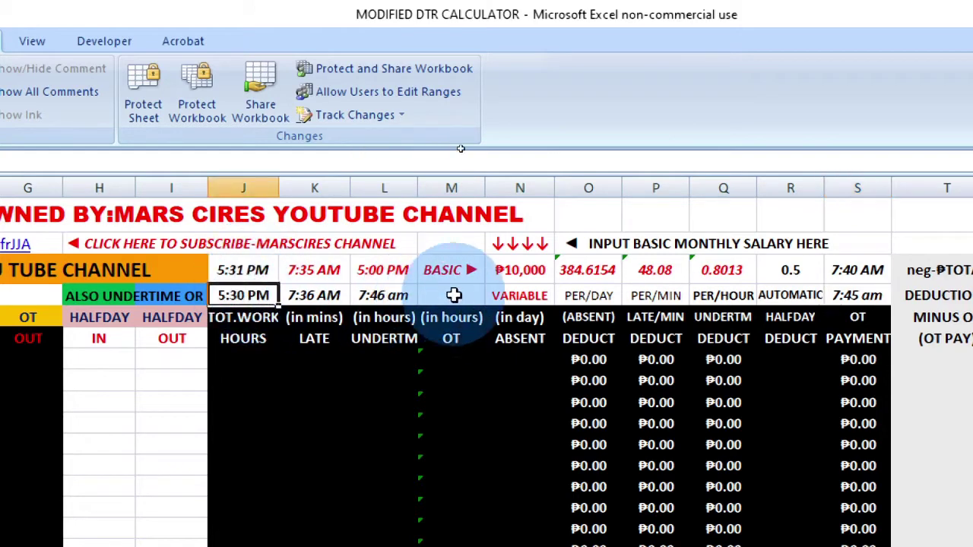
pyautogui.scroll(-1, 489, 334)
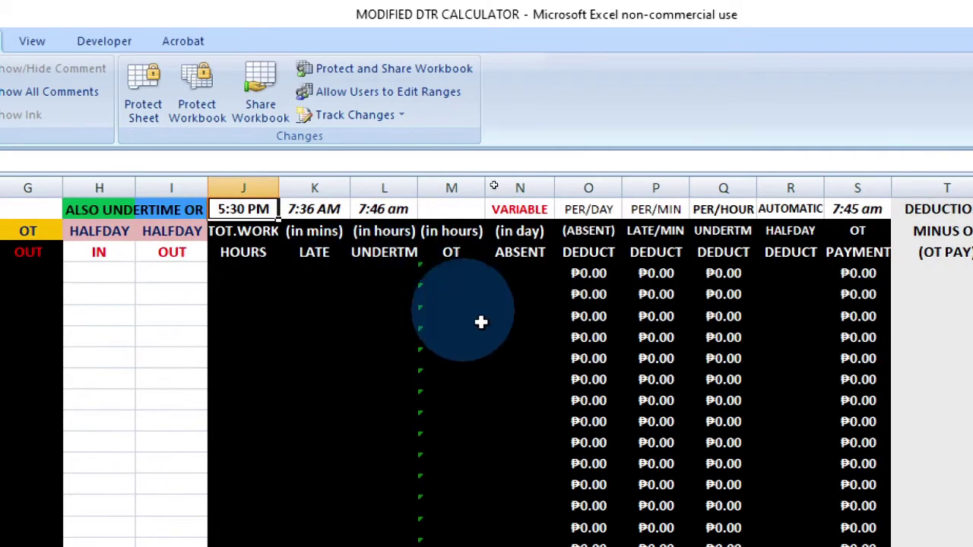
pyautogui.scroll(1, 525, 422)
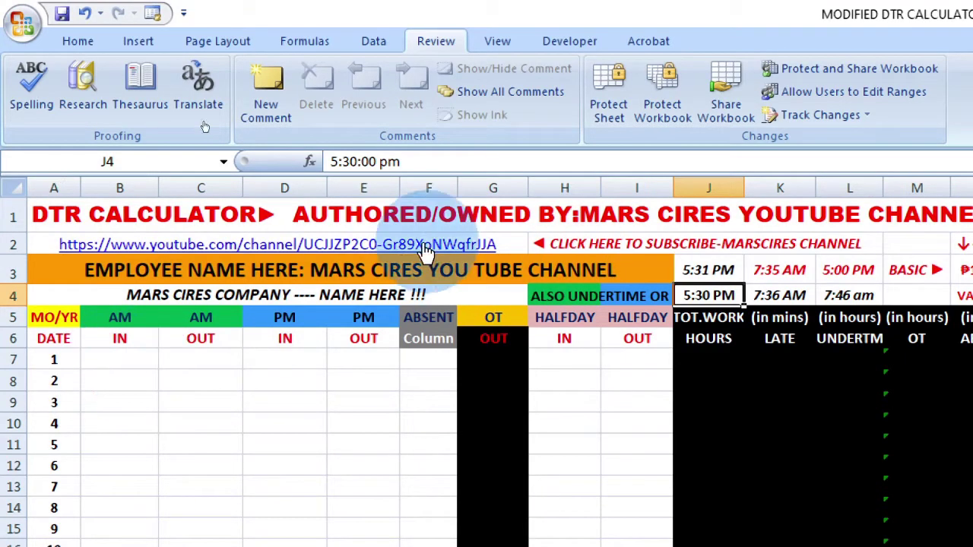
# Step: Enter the morning times for date 1: AM in 7:30 in B7 and AM out 11:45 in C7
pyautogui.click(131, 362)
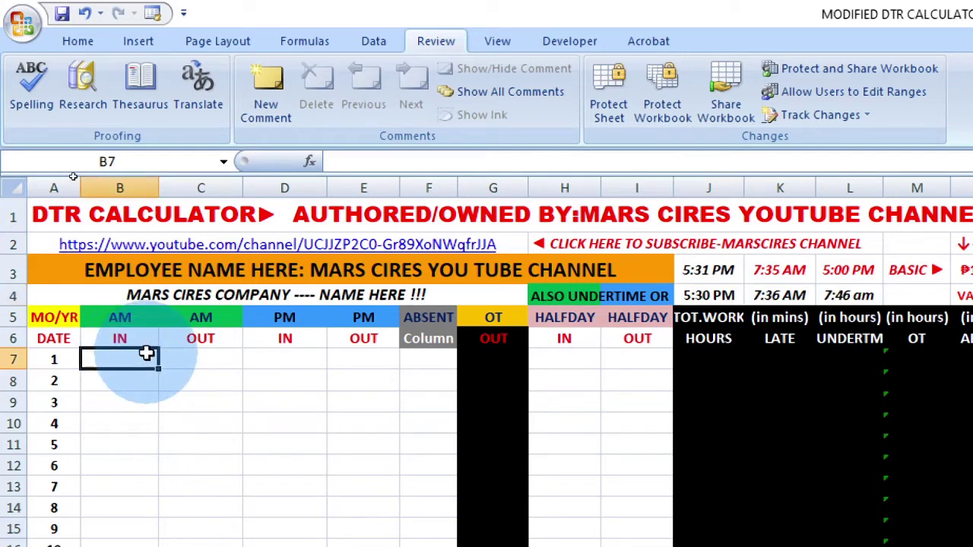
pyautogui.write('7:30')
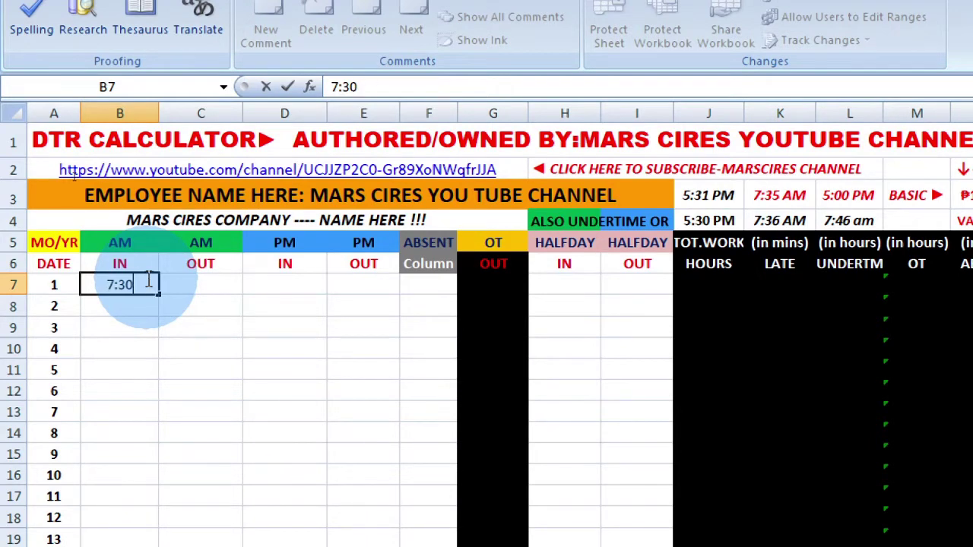
pyautogui.press('Tab')
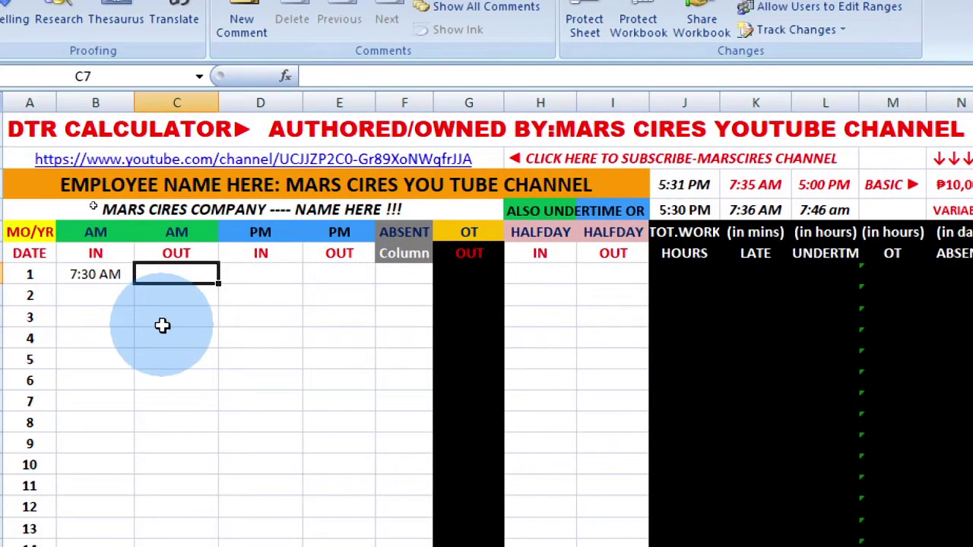
pyautogui.write('11')
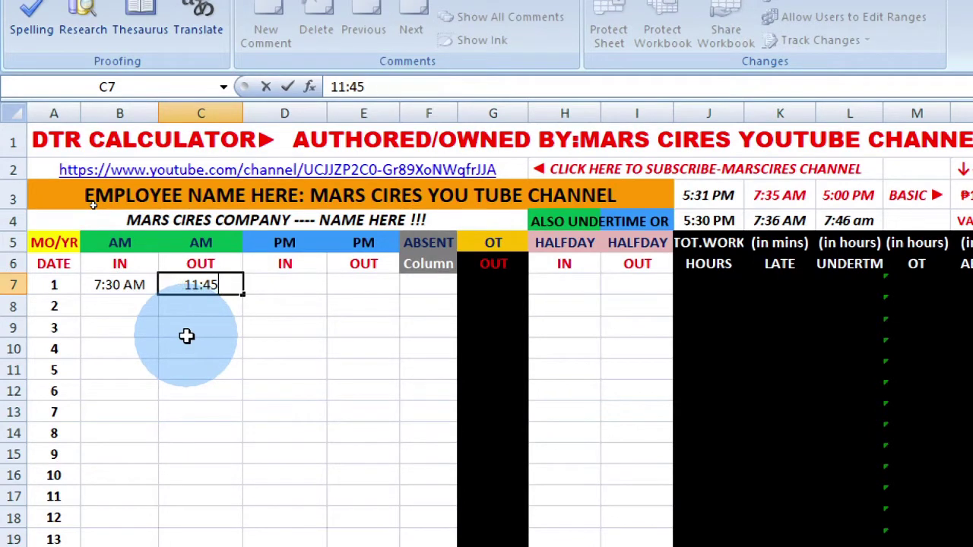
pyautogui.write(':45')
pyautogui.press('Tab')
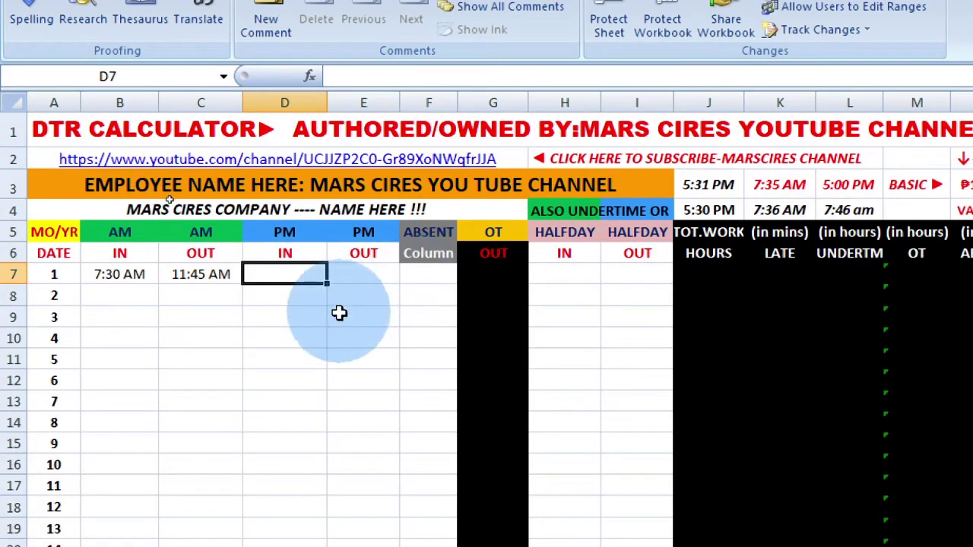
# Step: Enter the afternoon times for date 1: PM in 12:45 in D7 and PM out 17:00 in E7
pyautogui.write('12:45')
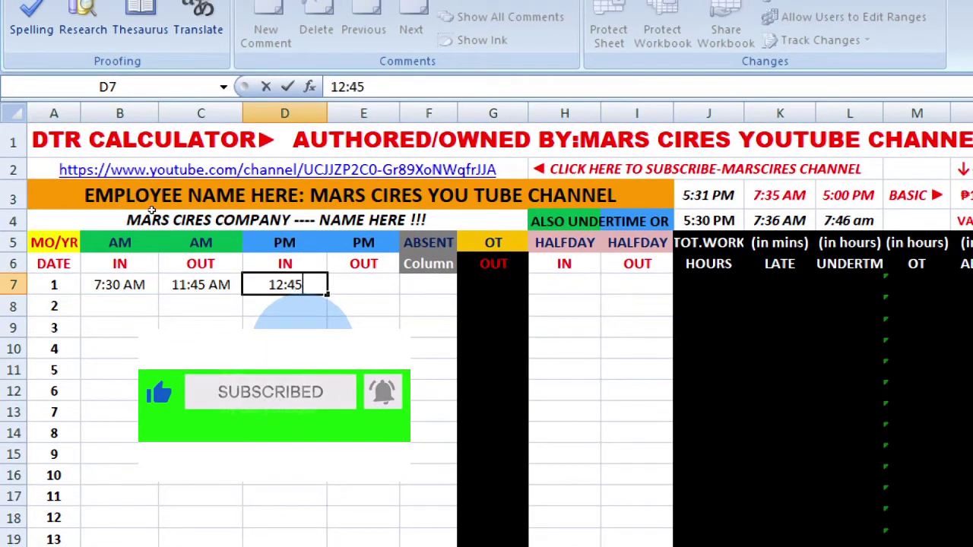
pyautogui.press('Tab')
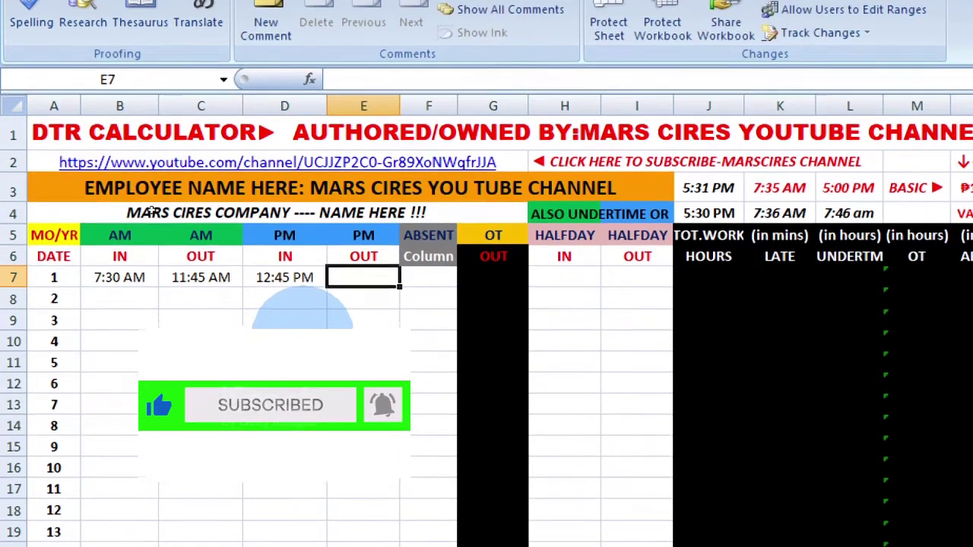
pyautogui.click(373, 272)
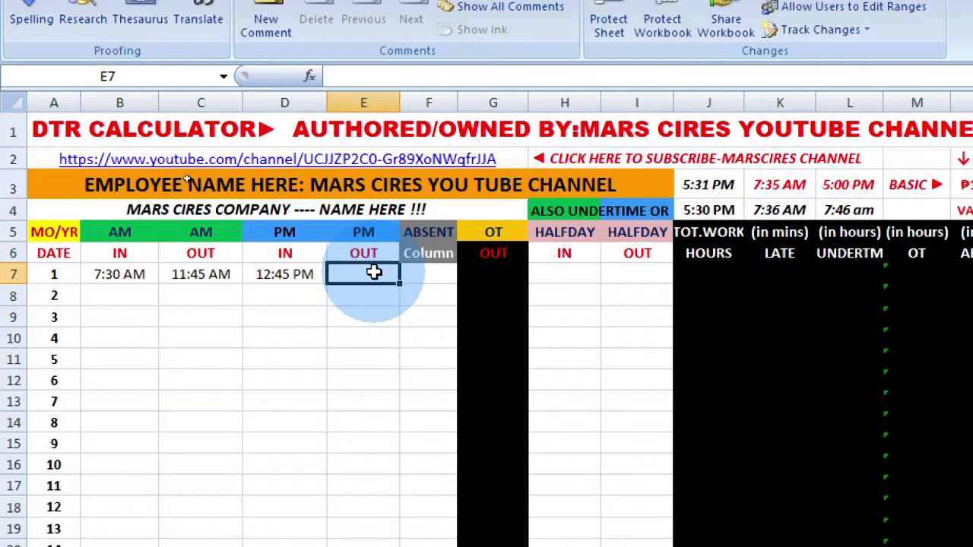
pyautogui.write('5')
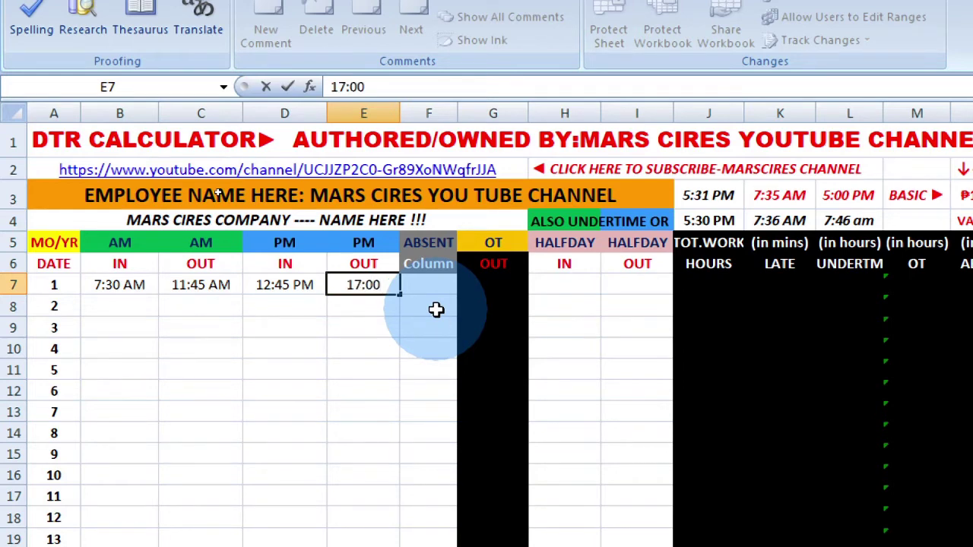
pyautogui.press('Tab')
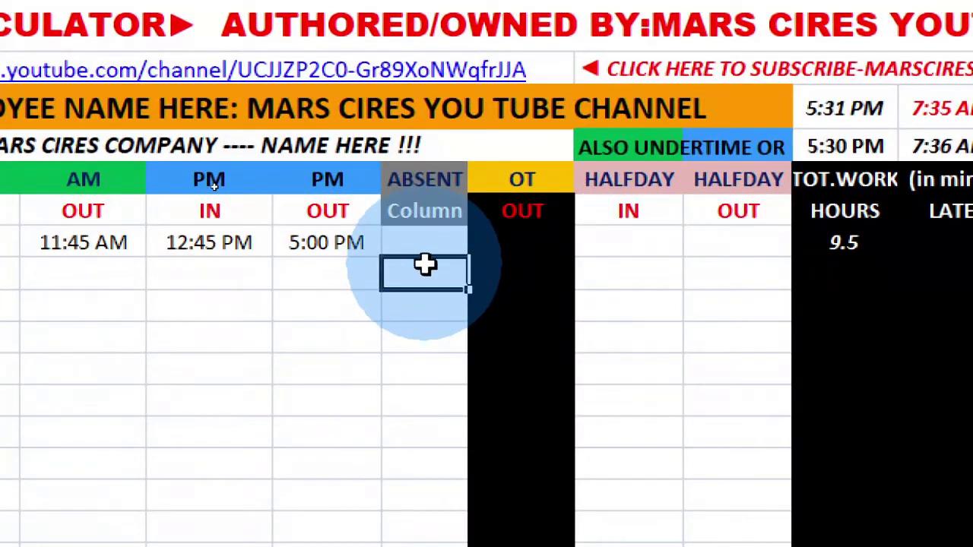
# Step: Mark date 2 as absent in F8 and check the total of the deductions minus OT column
pyautogui.write('abs')
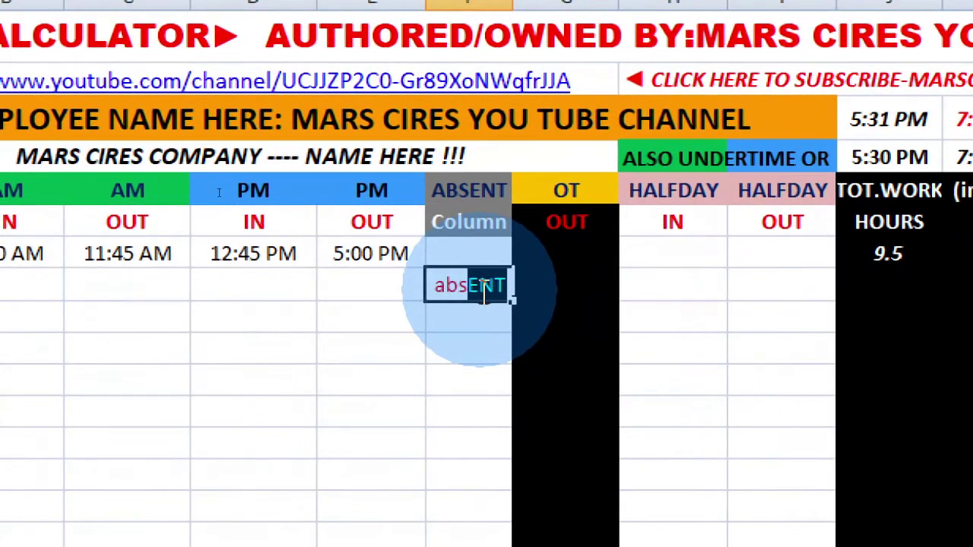
pyautogui.write('ent')
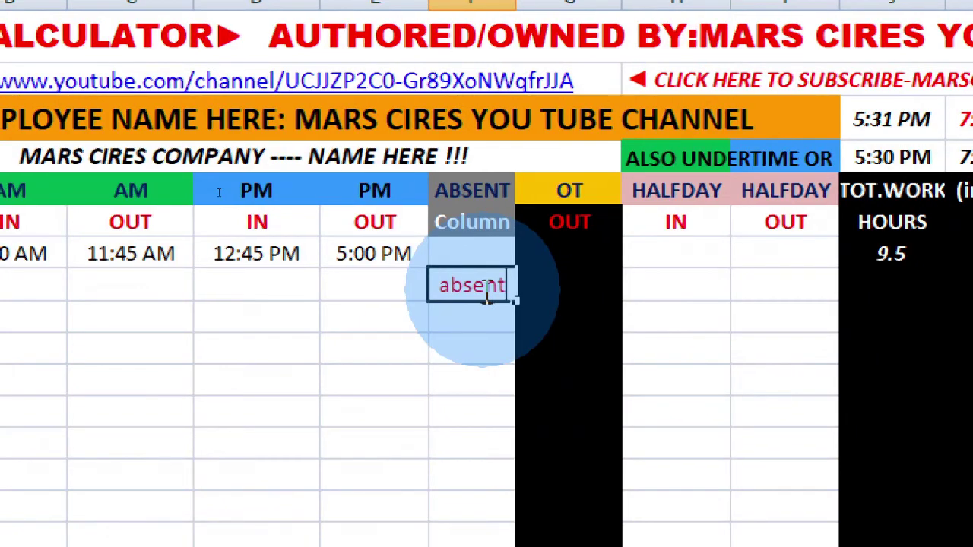
pyautogui.press('Tab')
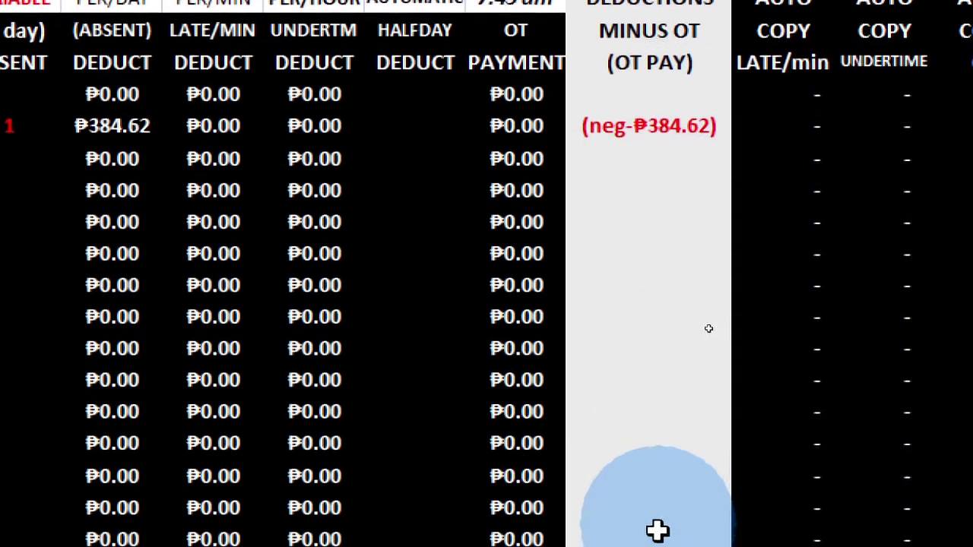
pyautogui.click(695, 535)
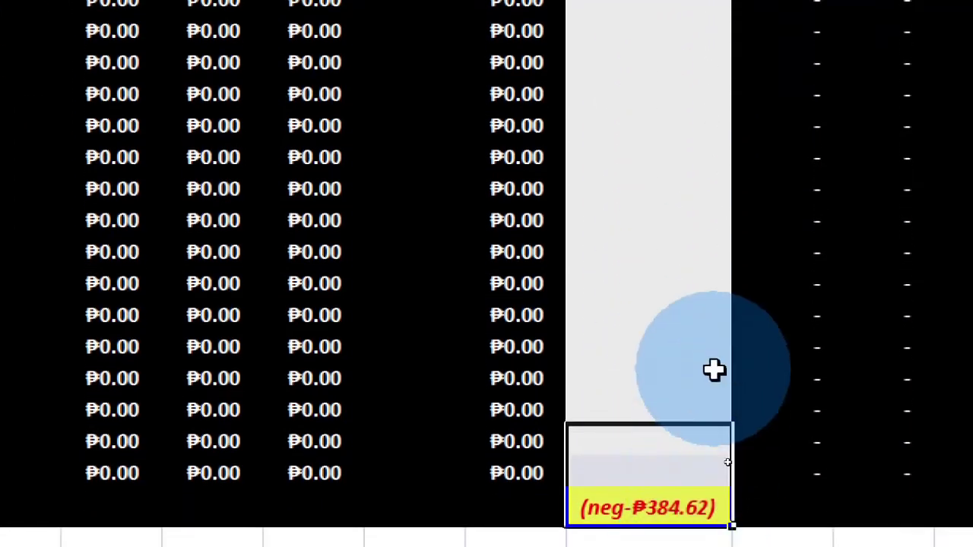
pyautogui.click(656, 496)
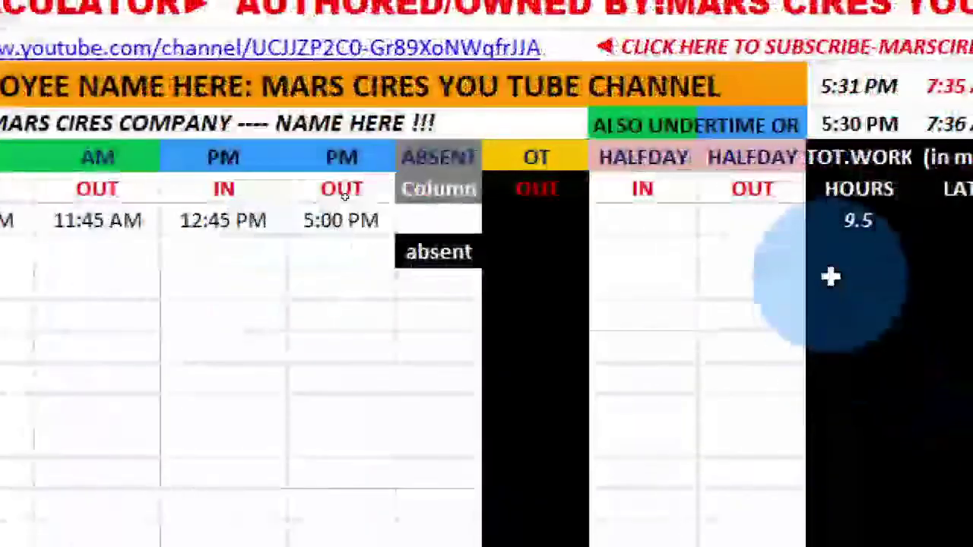
# Step: Enter a half-day record for date 3: halfday in 7:30 in H9 and halfday out 11:45 in I9
pyautogui.click(641, 284)
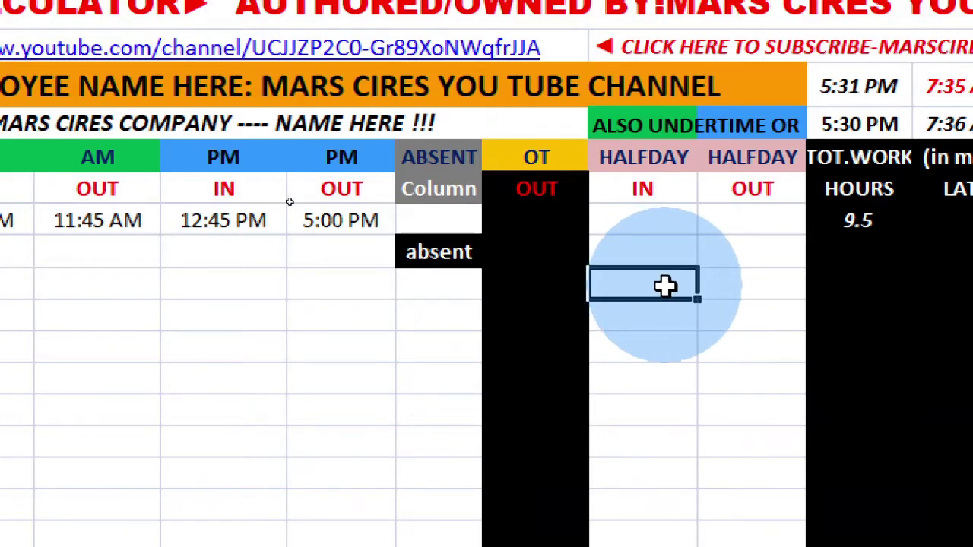
pyautogui.write('7:30')
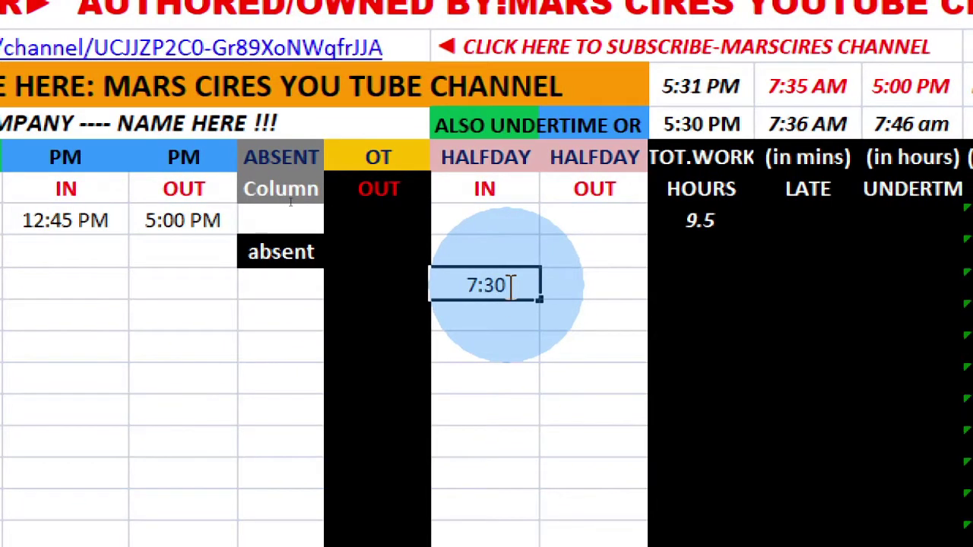
pyautogui.press('Tab')
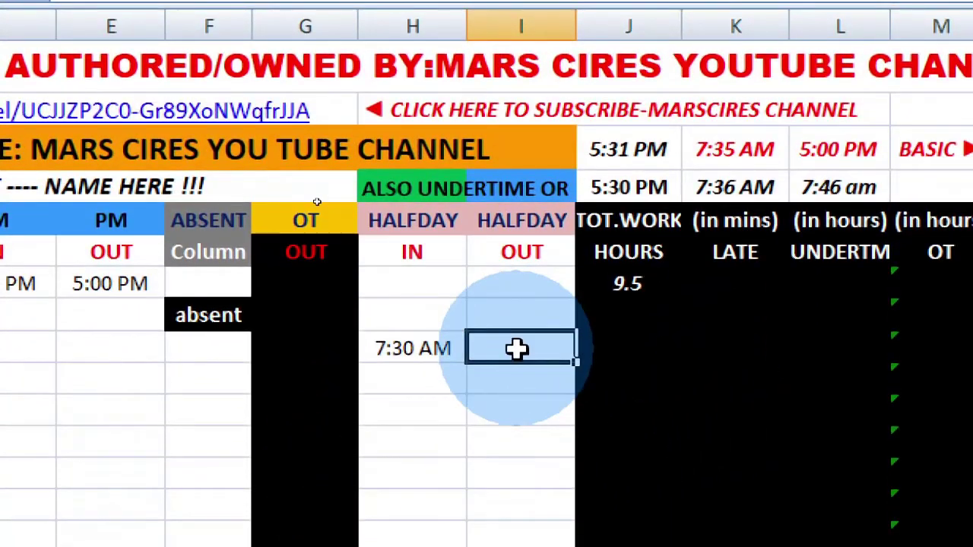
pyautogui.write('11:45')
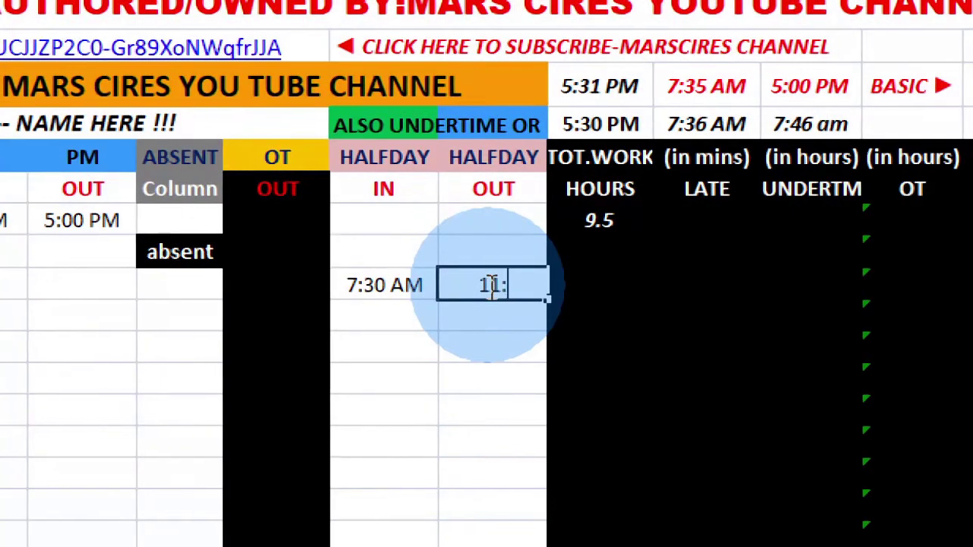
pyautogui.press('Tab')
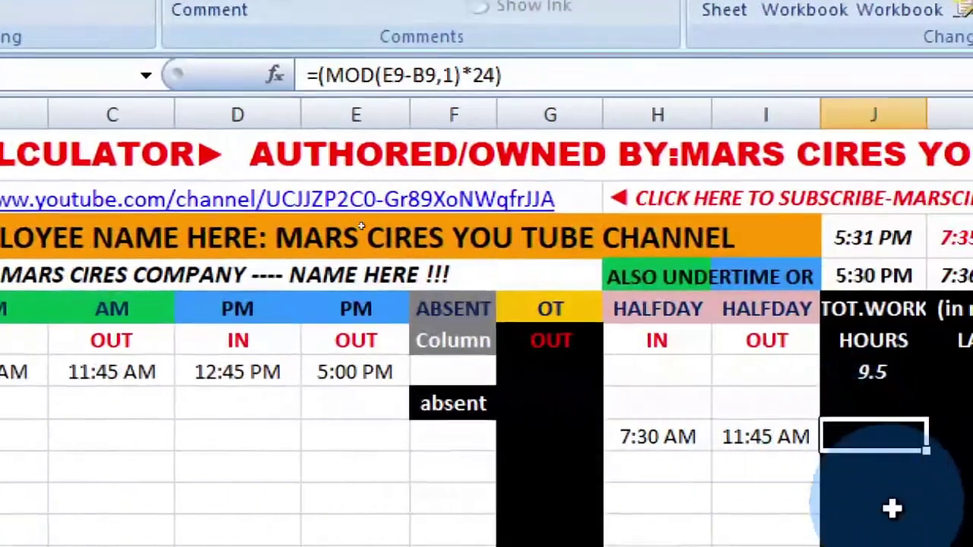